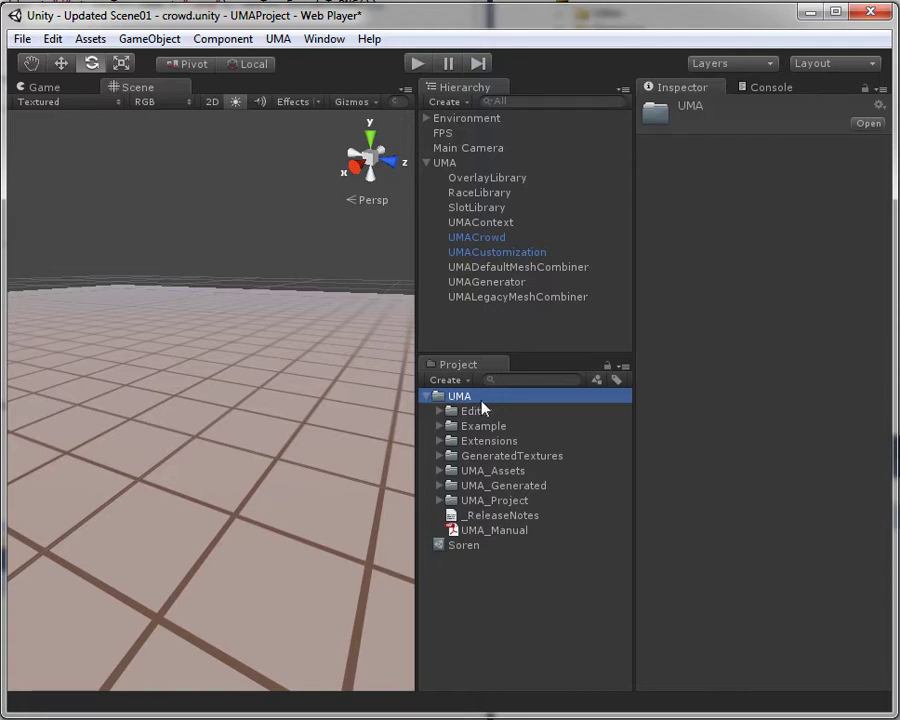
# Step: Expand Extensions > UMAPowerTools > Scenes in the Project panel to reveal the scene files
pyautogui.click(441, 442)
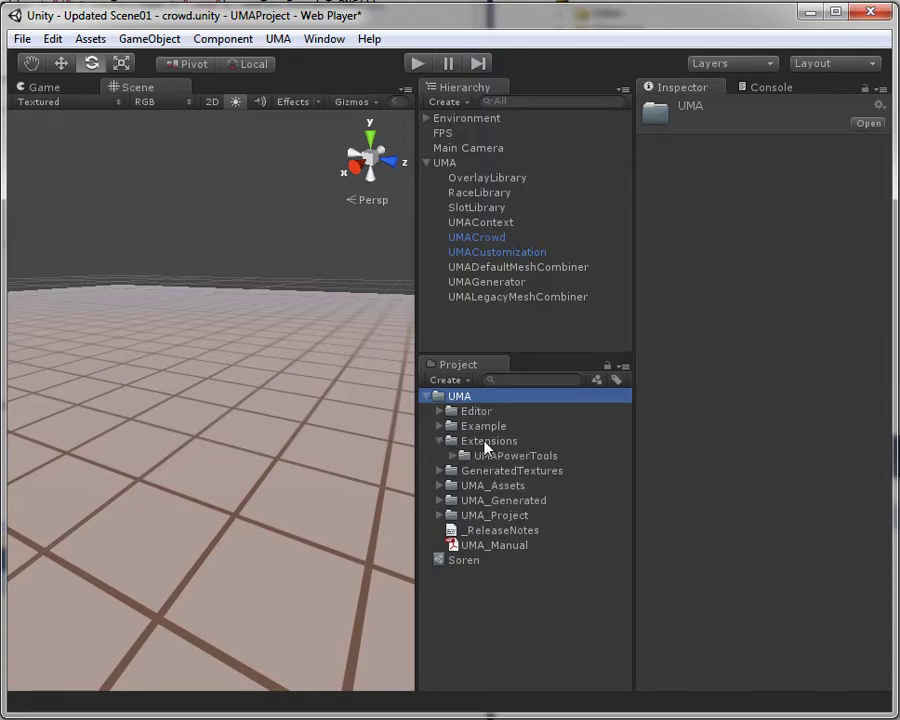
pyautogui.click(505, 456)
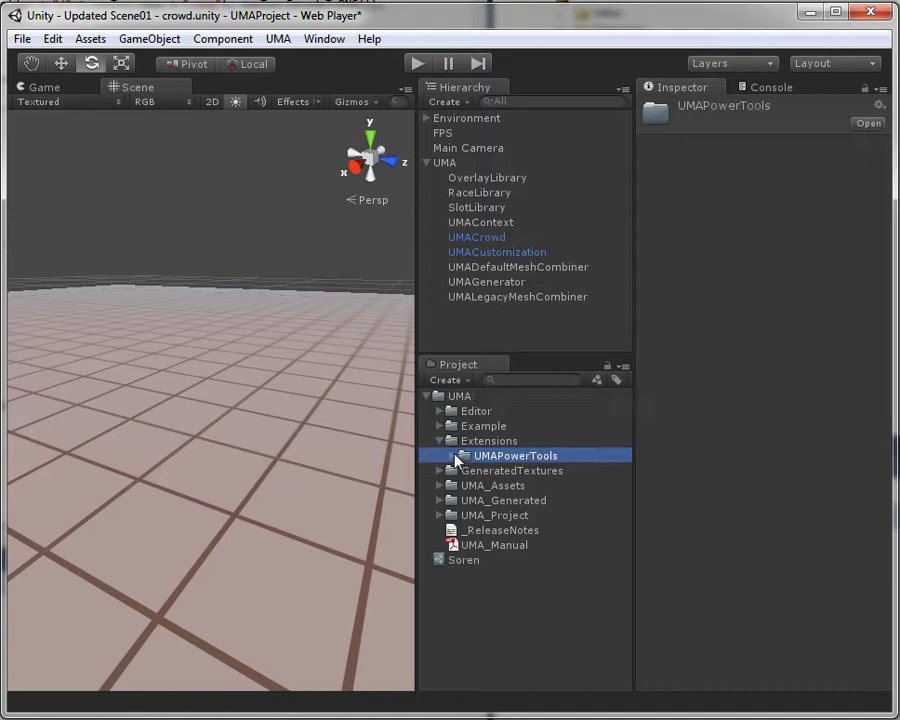
pyautogui.click(457, 457)
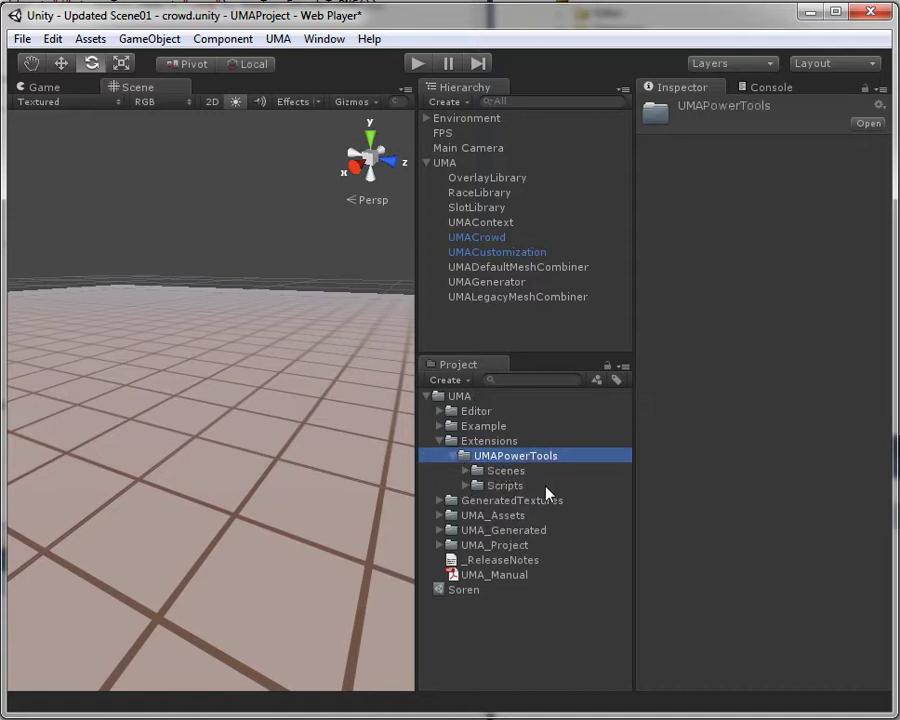
pyautogui.click(466, 471)
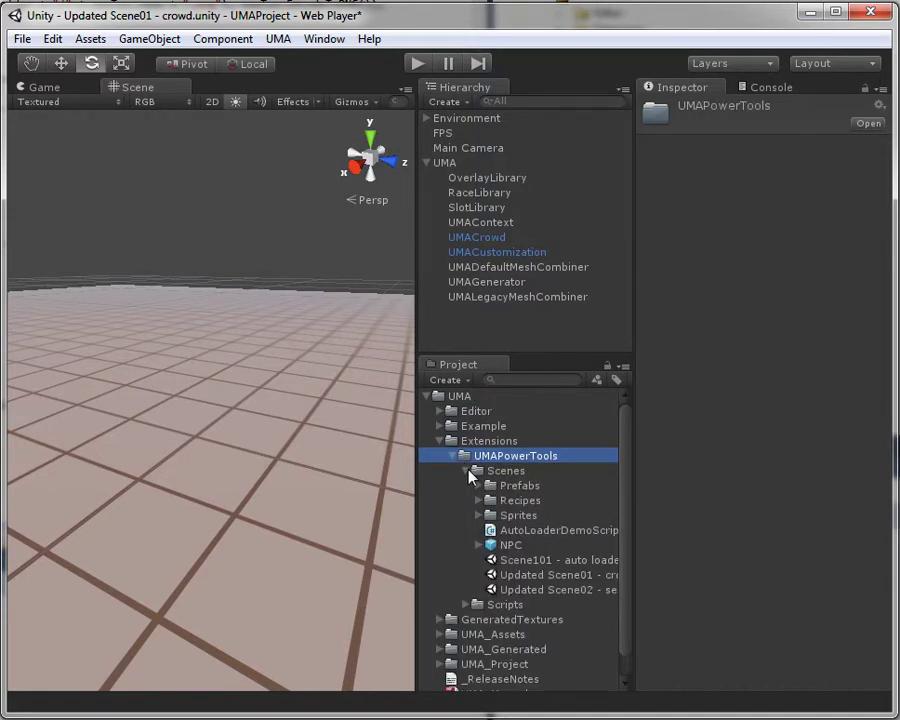
# Step: Open Updated Scene01 - crowd, answer the save prompt, and select UMAGenerator under UMA
pyautogui.doubleClick(553, 575)
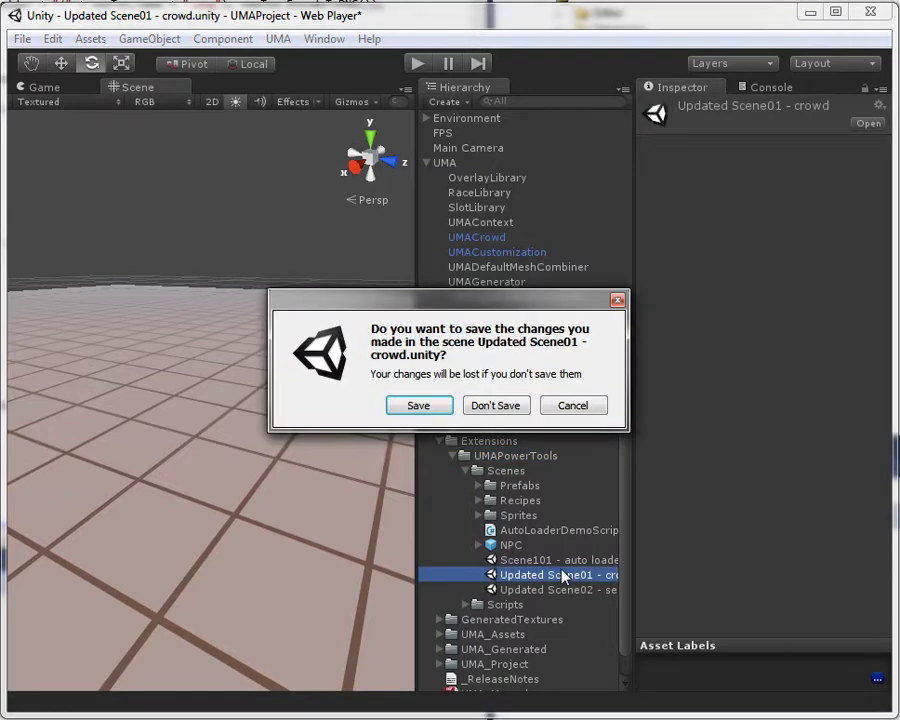
pyautogui.click(496, 406)
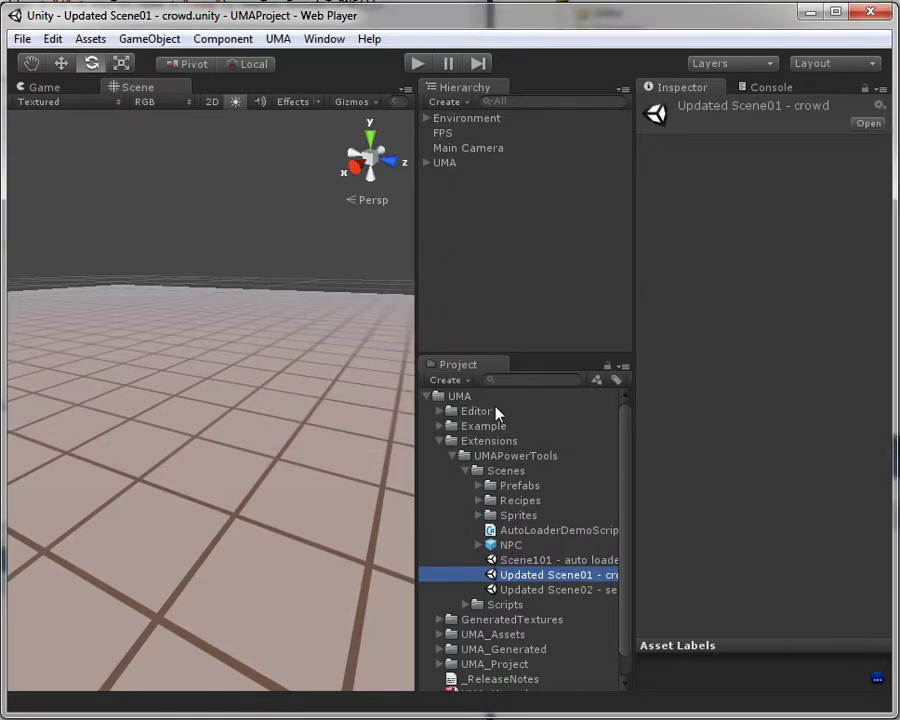
pyautogui.click(428, 163)
pyautogui.click(503, 240)
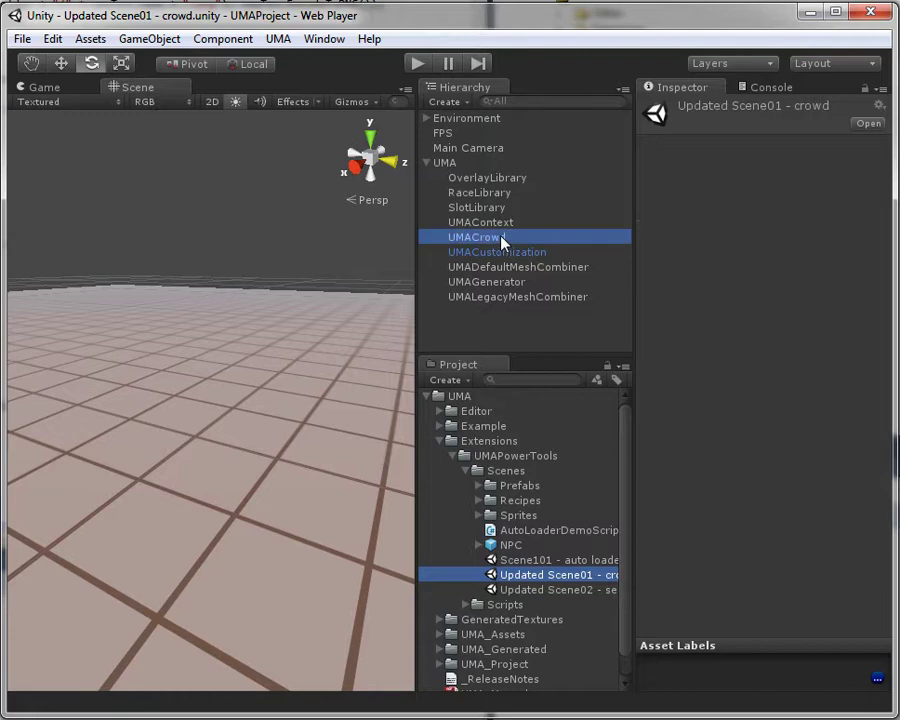
pyautogui.click(510, 283)
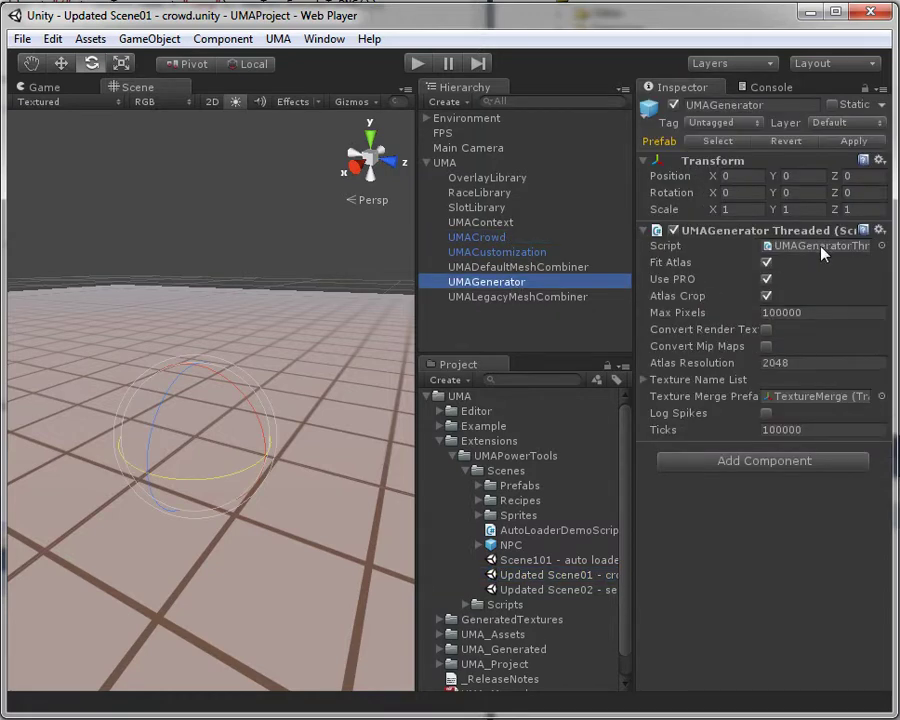
# Step: Play the scene to spawn the crowd and orbit around it in the Scene view
pyautogui.click(418, 66)
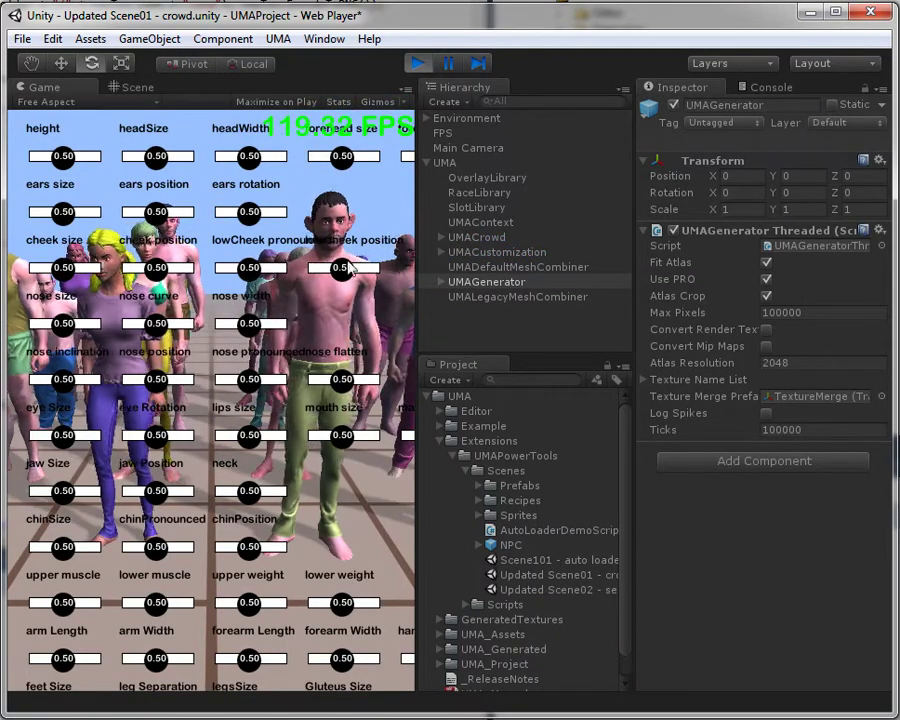
pyautogui.click(148, 91)
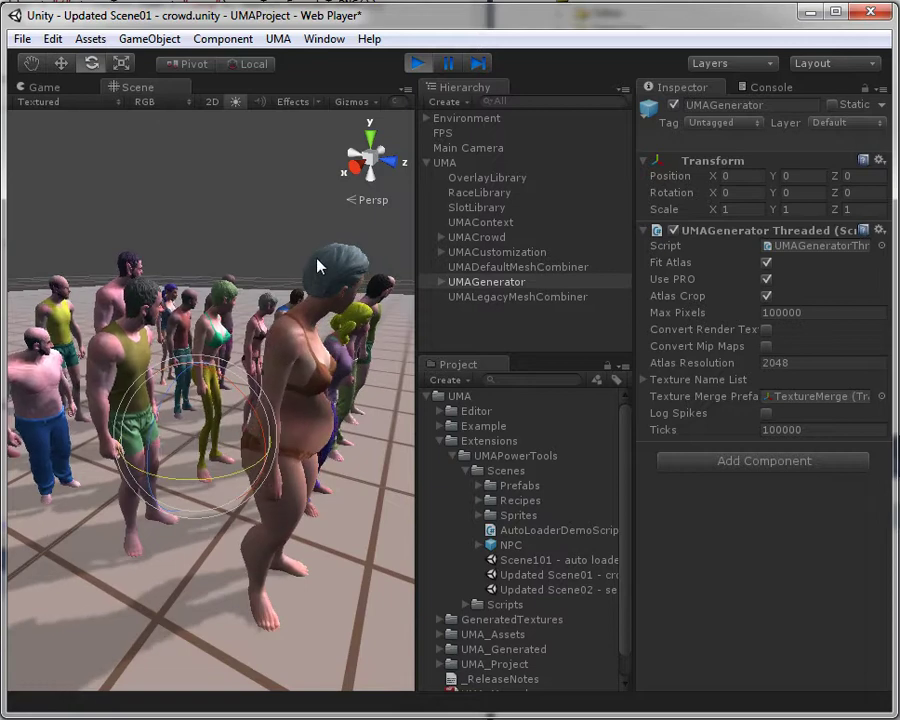
pyautogui.moveTo(317, 261)
pyautogui.keyDown('alt'); pyautogui.mouseDown()
pyautogui.moveTo(97, 257)
pyautogui.moveTo(28, 272)
pyautogui.mouseUp(); pyautogui.keyUp('alt')
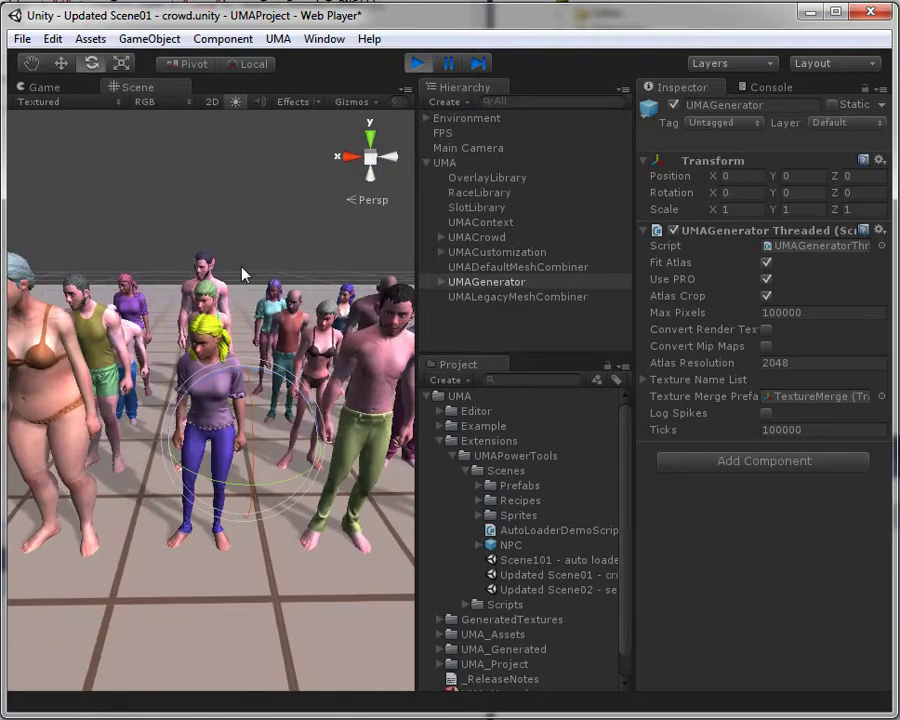
pyautogui.moveTo(229, 279)
pyautogui.keyDown('alt'); pyautogui.mouseDown()
pyautogui.moveTo(231, 301)
pyautogui.moveTo(227, 261)
pyautogui.mouseUp(); pyautogui.keyUp('alt')
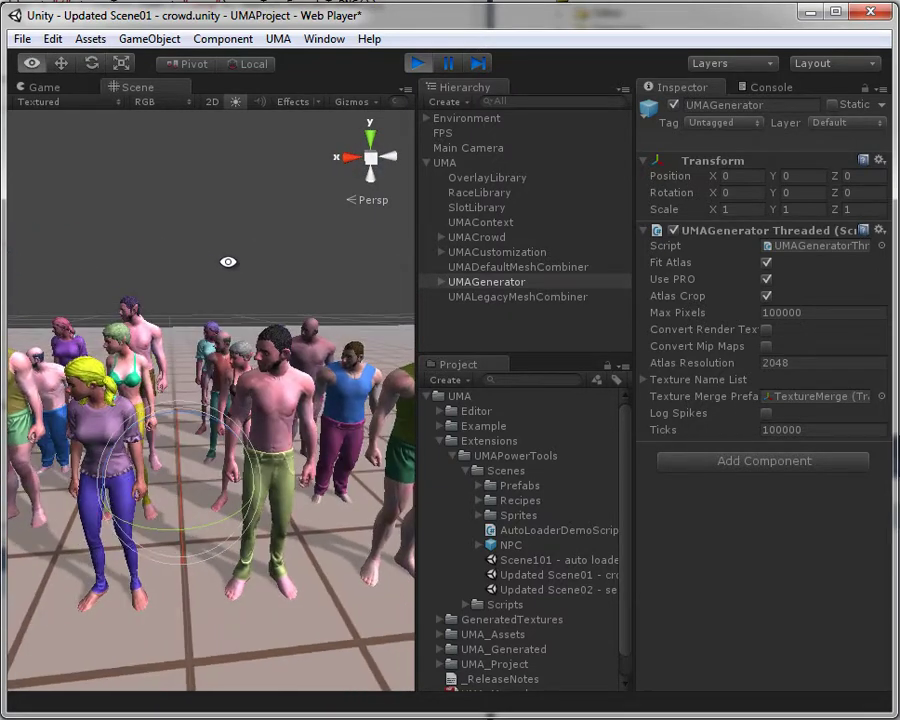
# Step: In the Game view, pick a crowd member and raise their height to 0.51
pyautogui.click(86, 88)
pyautogui.click(299, 307)
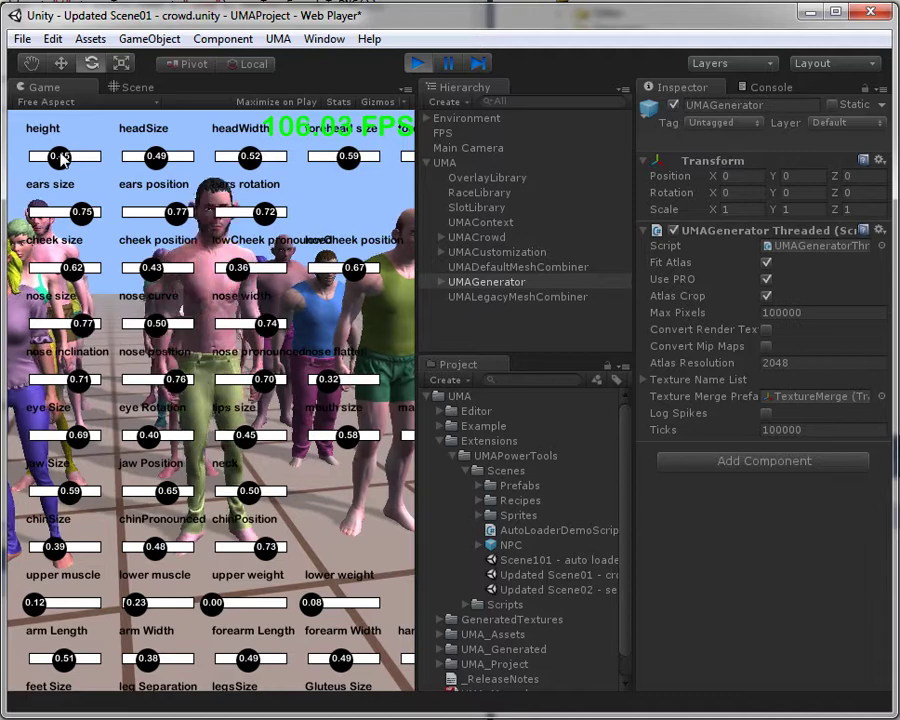
pyautogui.moveTo(59, 157); pyautogui.dragTo(62, 158)
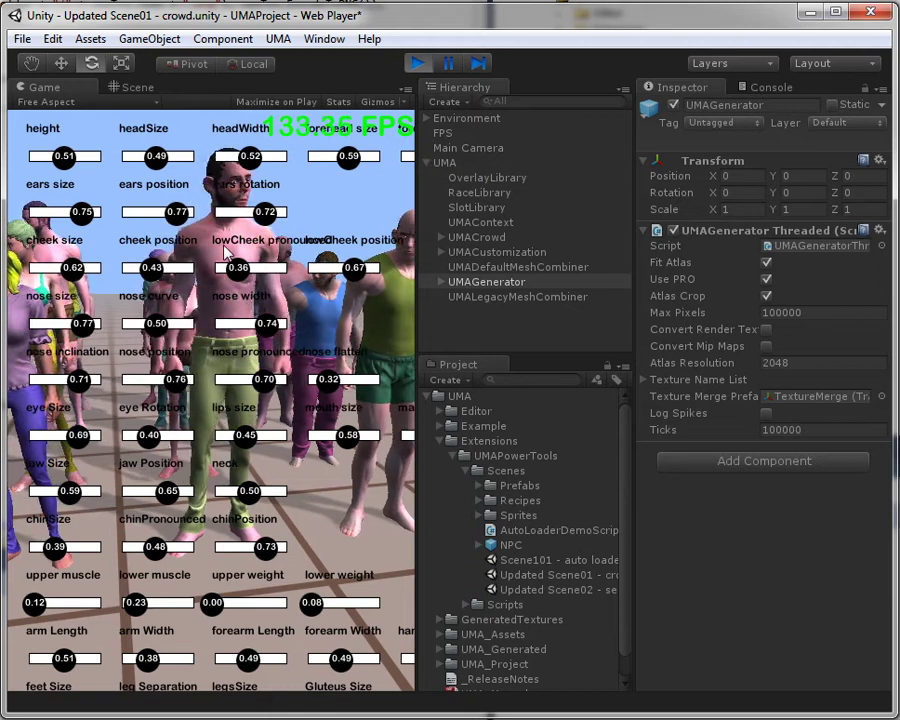
pyautogui.click(130, 87)
# Step: Select and frame the tall male, then select his Male_Unified and UMA_Male_Rig objects
pyautogui.click(259, 360)
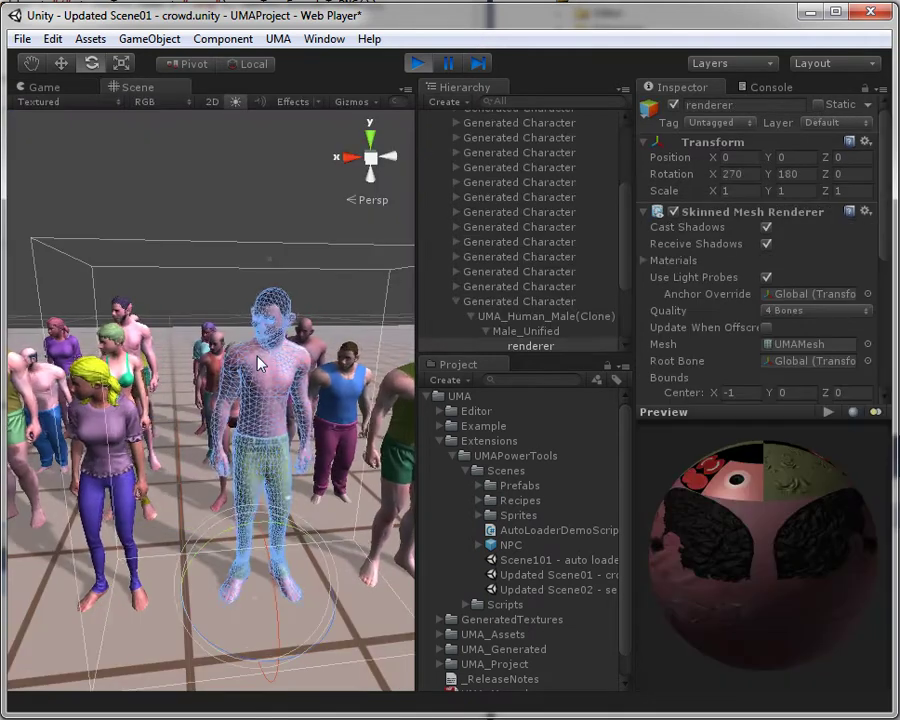
pyautogui.press('f')
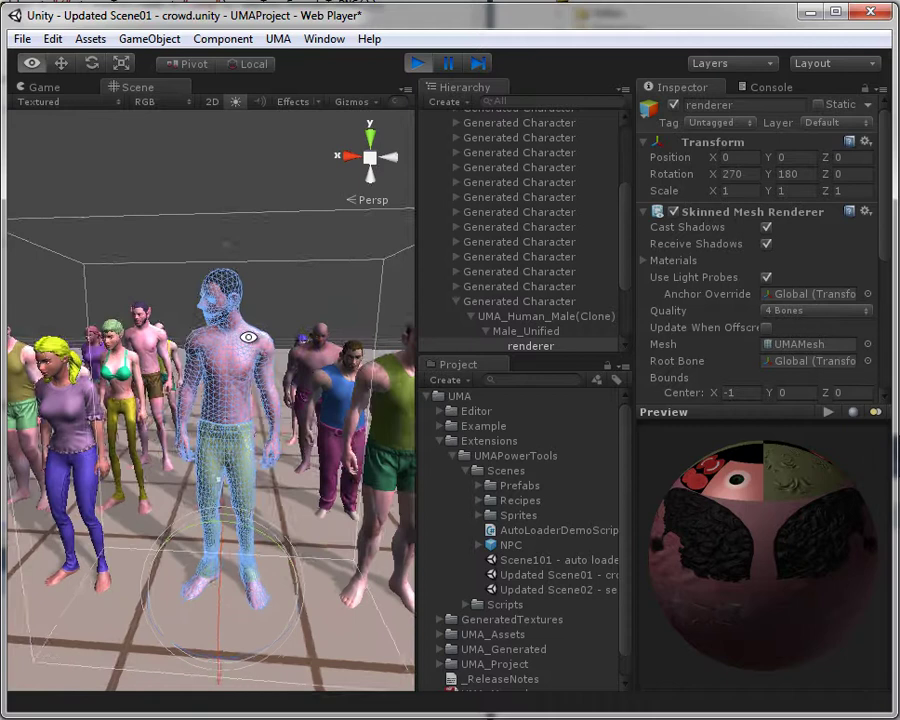
pyautogui.scroll(-2, 500, 270)
pyautogui.scroll(-3, 539, 252)
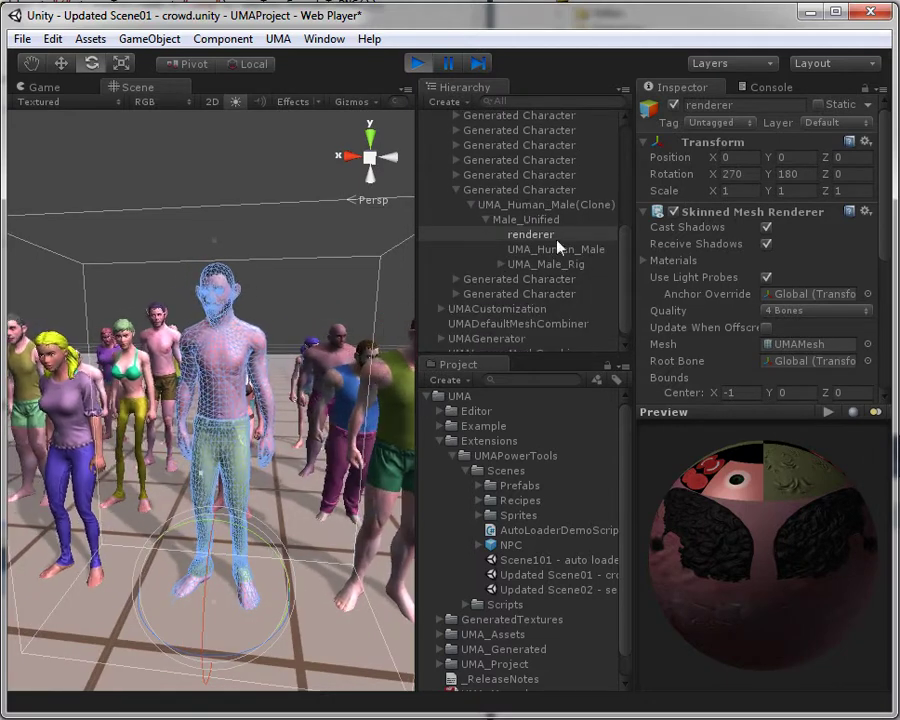
pyautogui.click(495, 219)
pyautogui.scroll(-3, 740, 512)
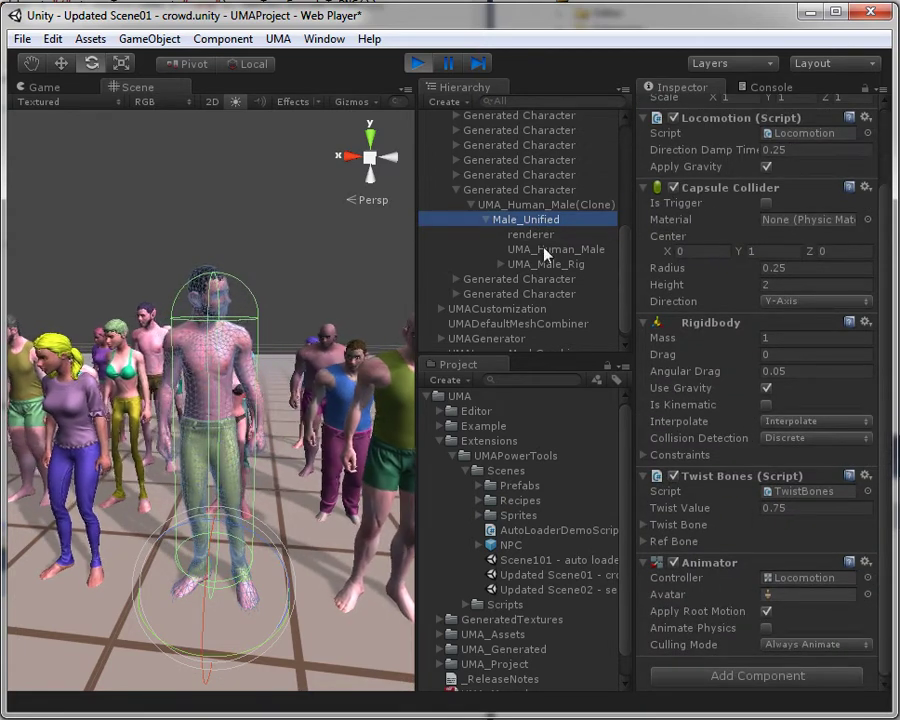
pyautogui.click(528, 265)
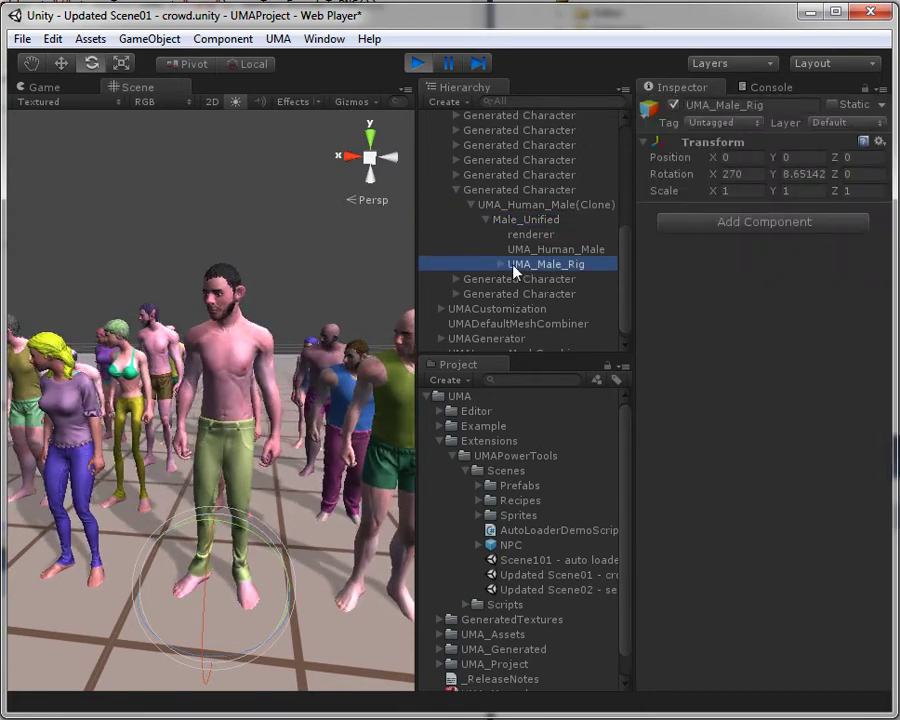
# Step: Expand the male rig through Global, Position, Hips, Spine, Spine1 and Neck, and select Head
pyautogui.click(502, 265)
pyautogui.click(519, 280)
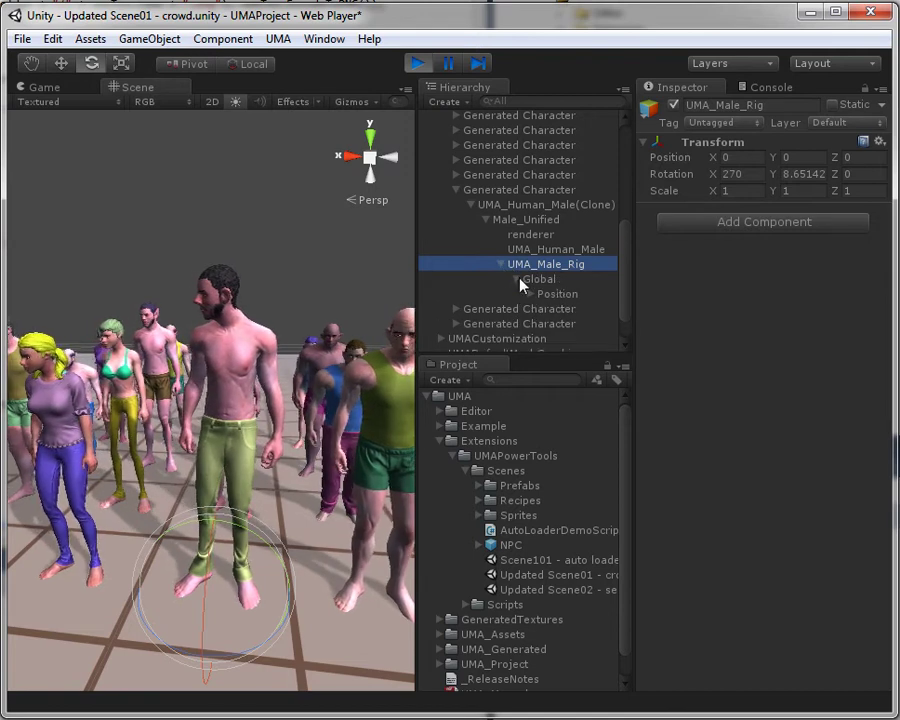
pyautogui.click(530, 294)
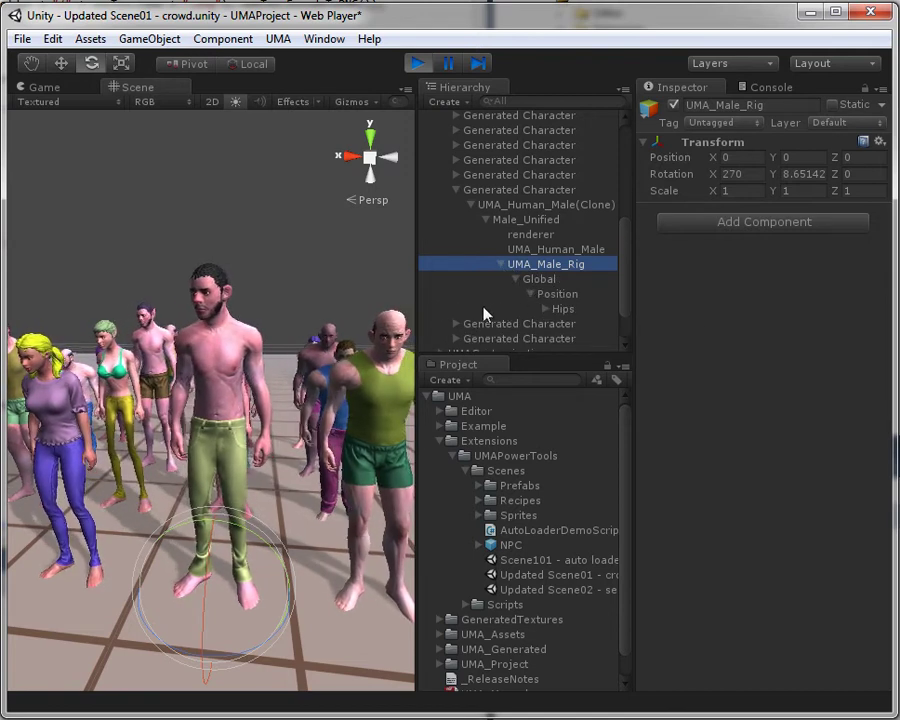
pyautogui.click(690, 298)
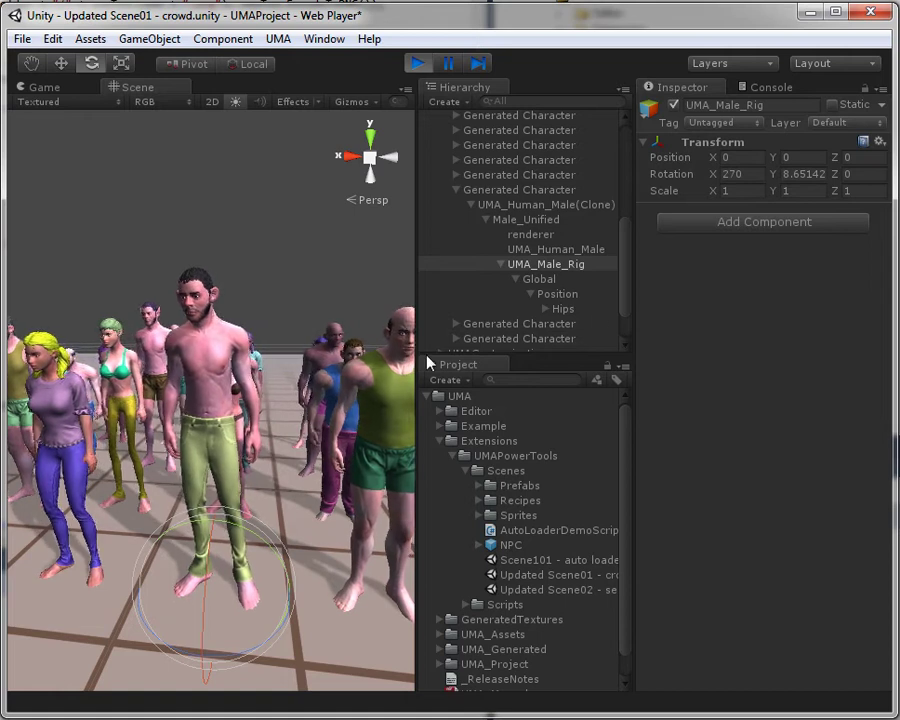
pyautogui.moveTo(414, 333); pyautogui.dragTo(330, 333)
pyautogui.click(458, 308)
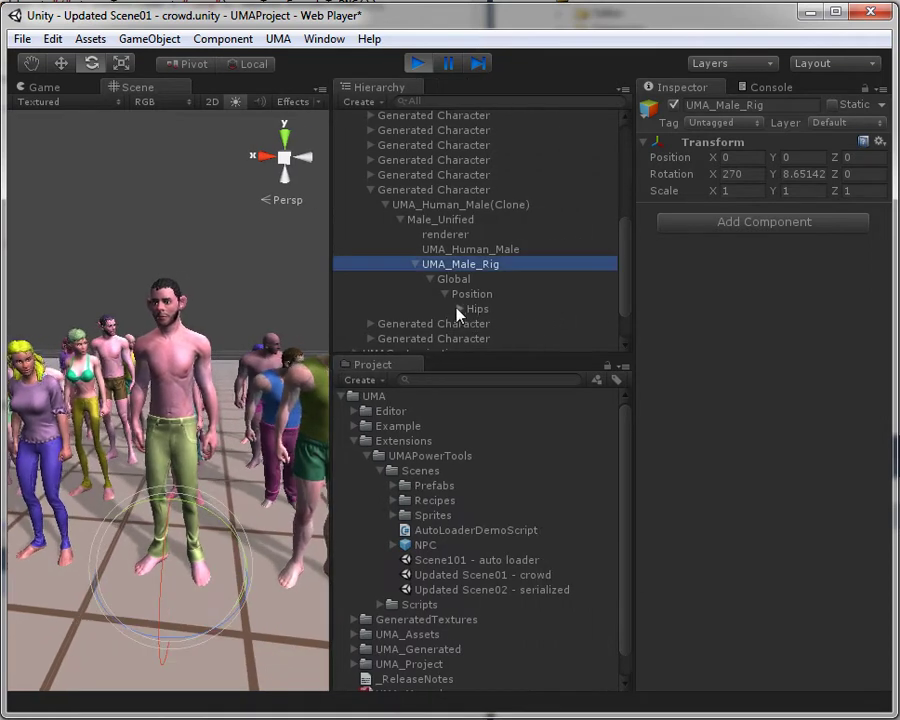
pyautogui.click(475, 257)
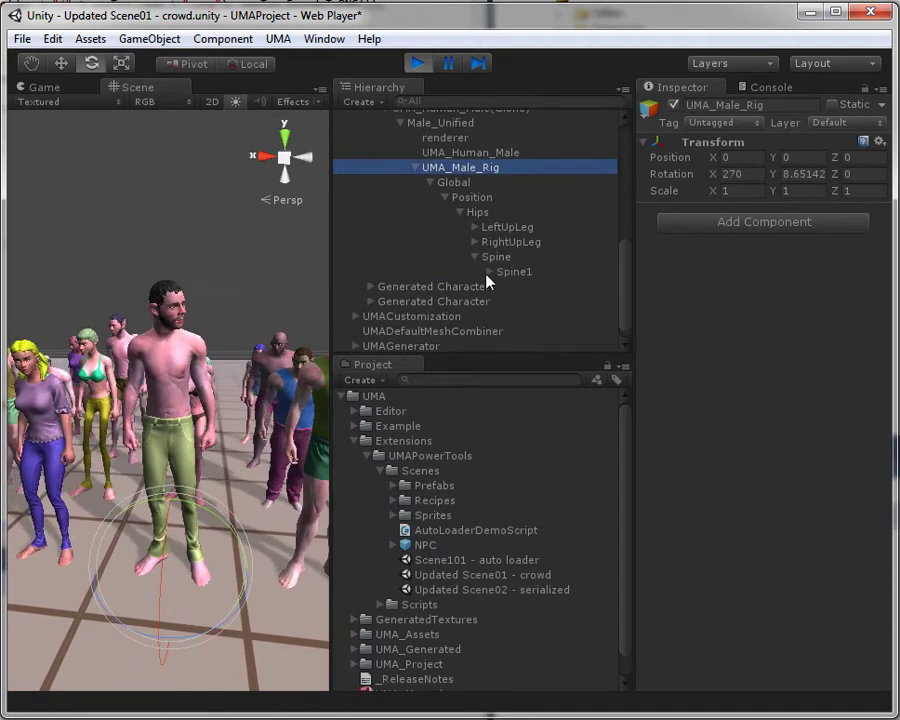
pyautogui.click(489, 272)
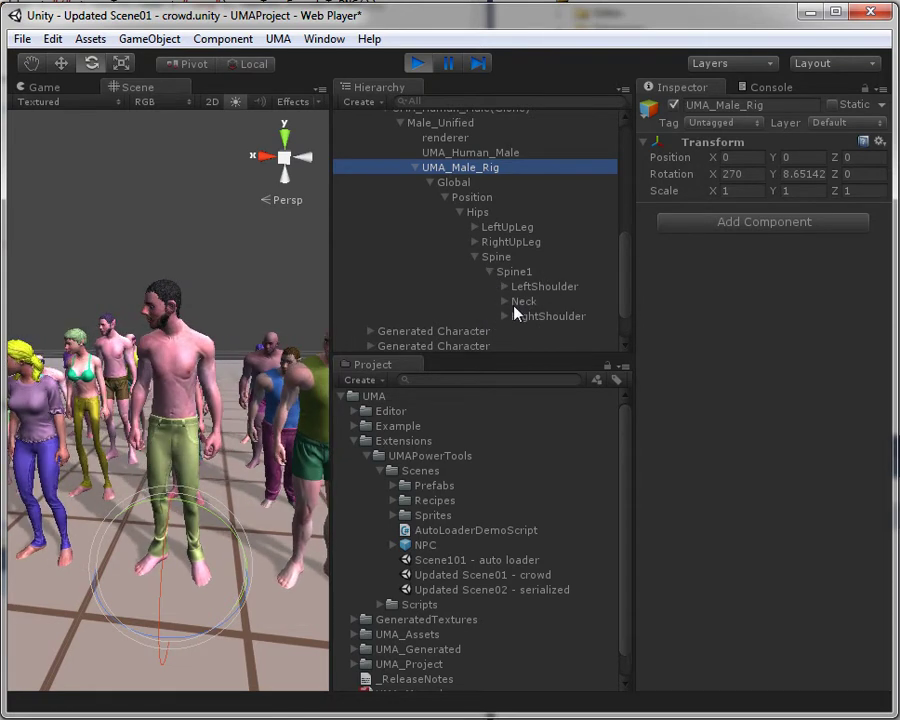
pyautogui.click(505, 300)
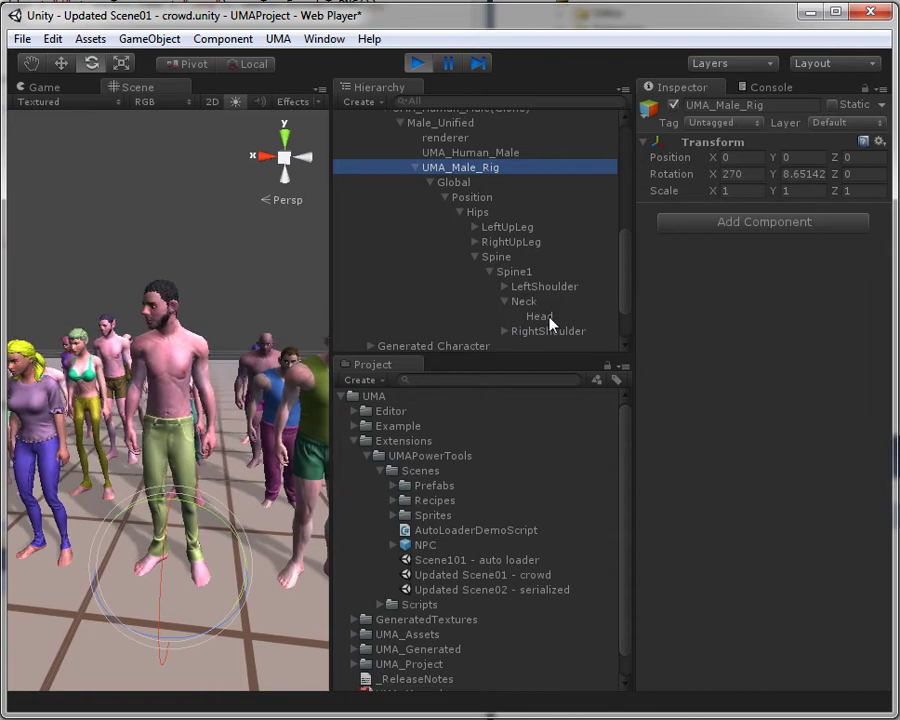
pyautogui.click(543, 317)
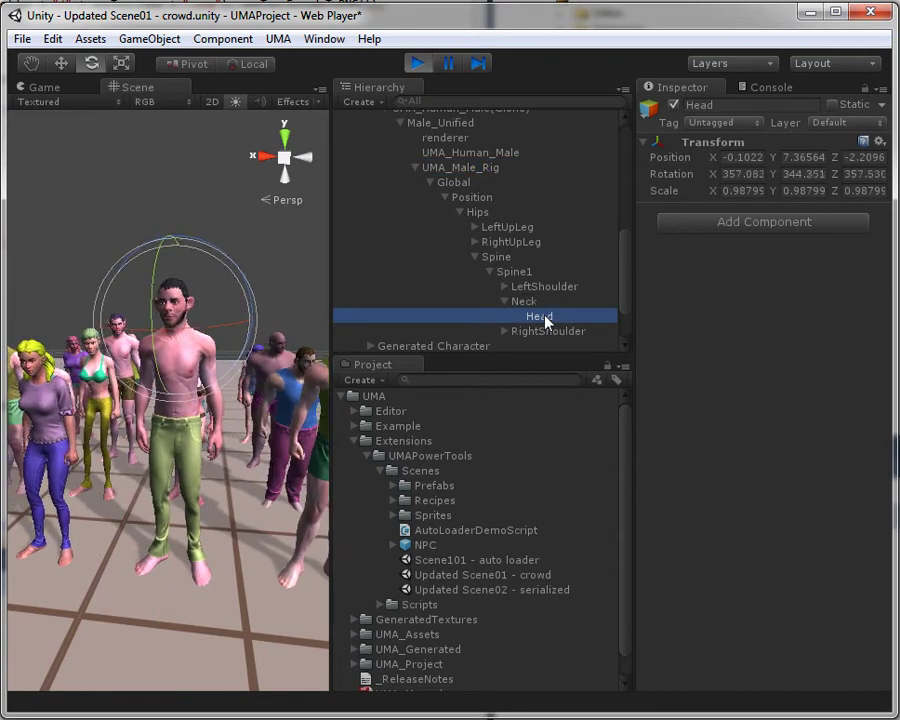
# Step: Expand RightShoulder, frame the Head bone, and orbit up over the whole crowd
pyautogui.click(504, 331)
pyautogui.scroll(-3, 530, 285)
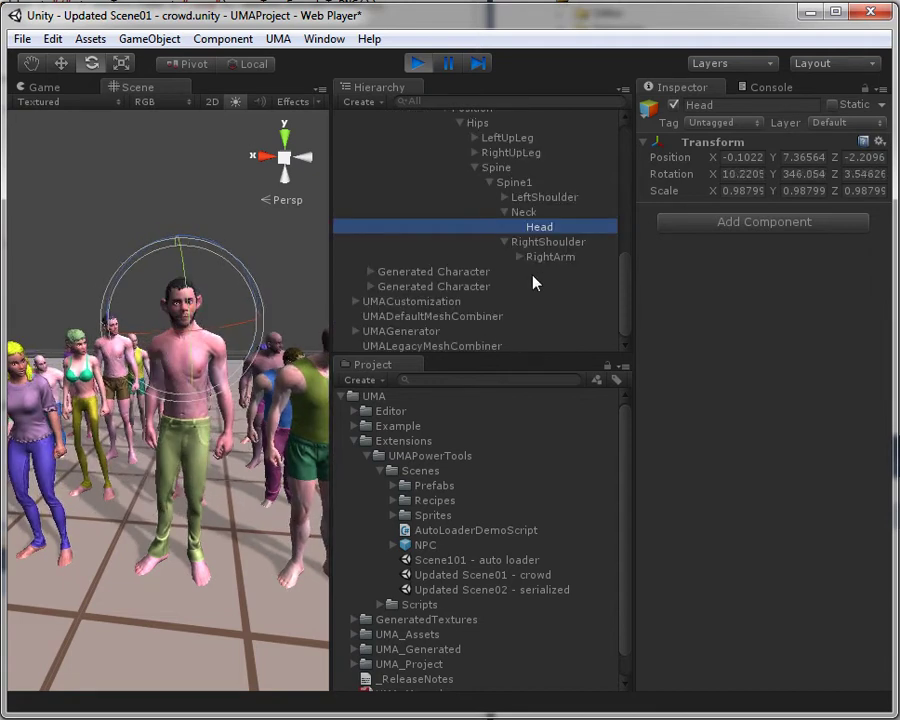
pyautogui.click(533, 212)
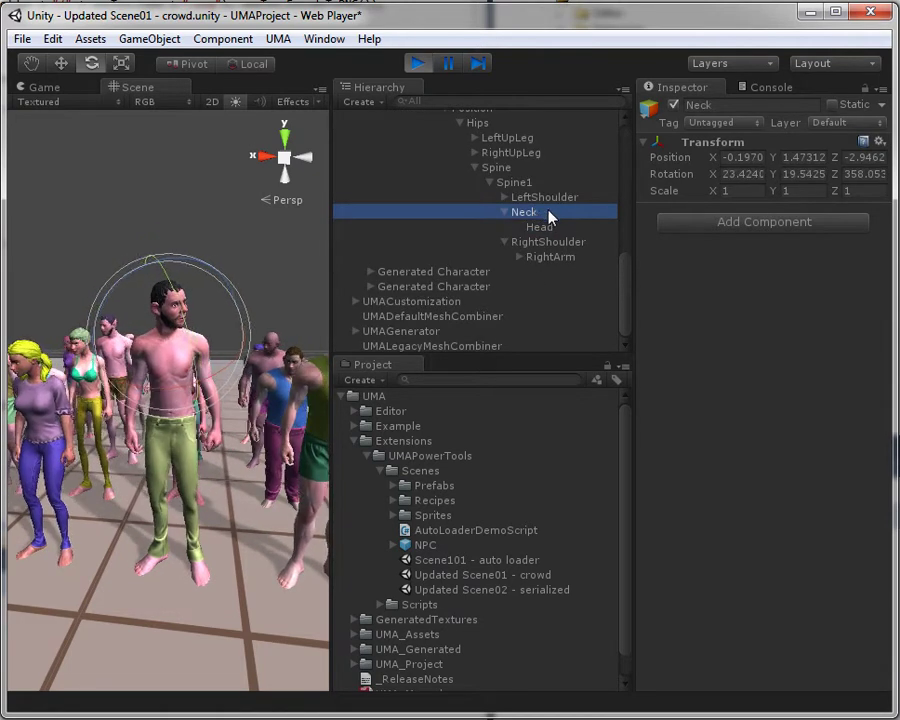
pyautogui.click(563, 229)
pyautogui.press('f')
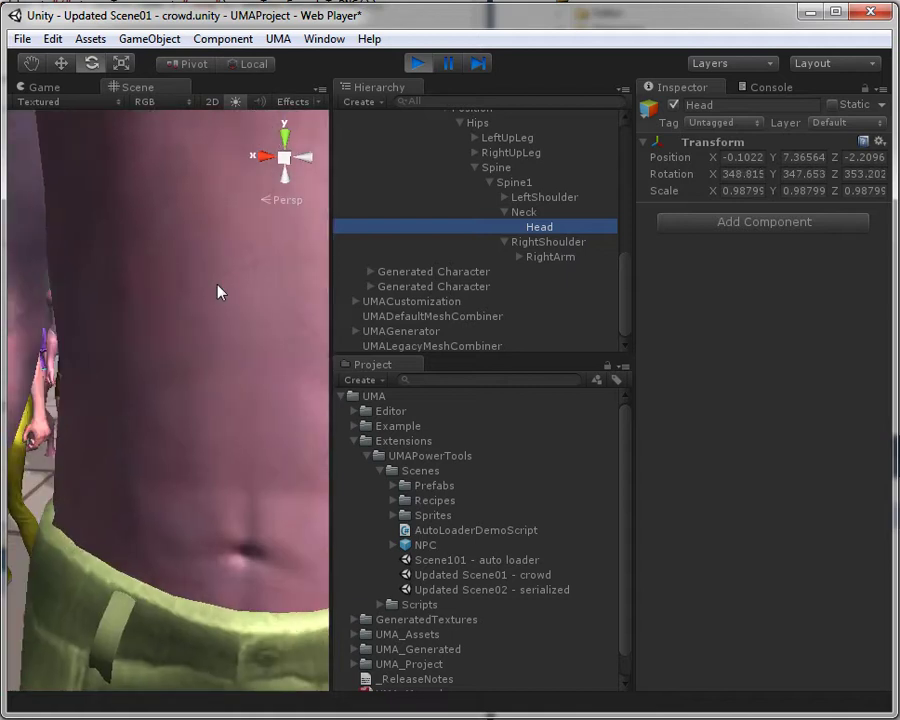
pyautogui.scroll(-5, 218, 292)
pyautogui.keyDown('alt'); pyautogui.moveTo(201, 227); pyautogui.dragTo(197, 382); pyautogui.keyUp('alt')
pyautogui.click(197, 382)
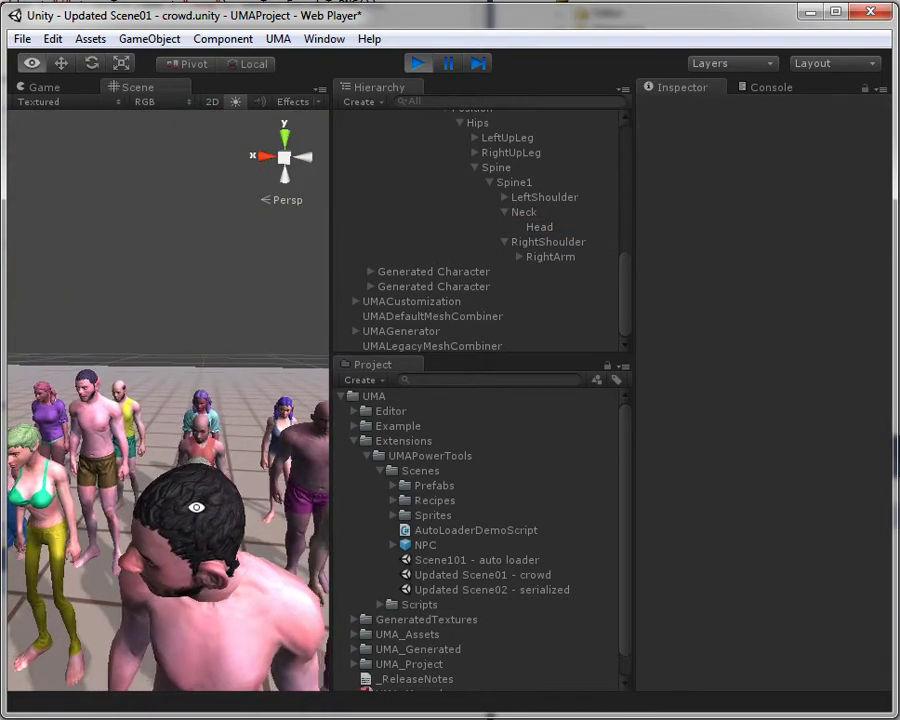
# Step: Expand RightArm and RightHand to the finger bones, and inspect the RightForeArmTwist bone
pyautogui.click(547, 227)
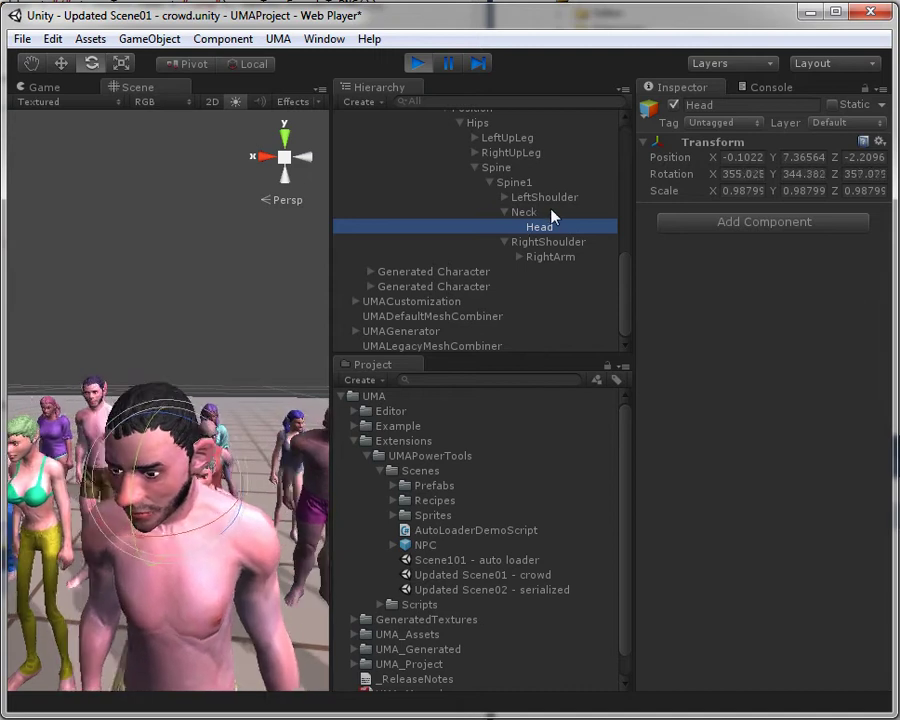
pyautogui.click(519, 257)
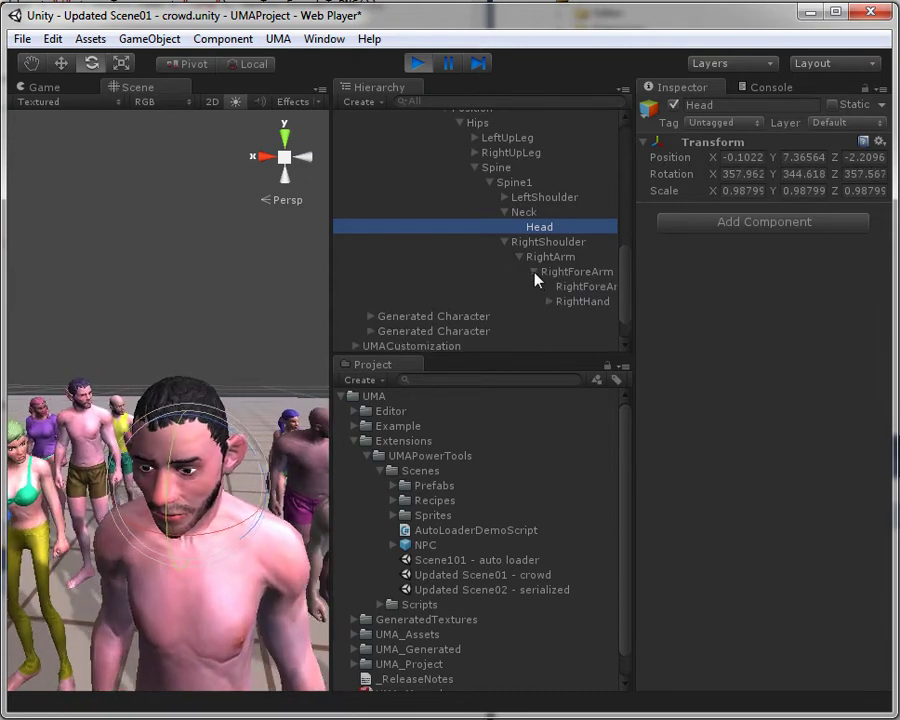
pyautogui.click(548, 301)
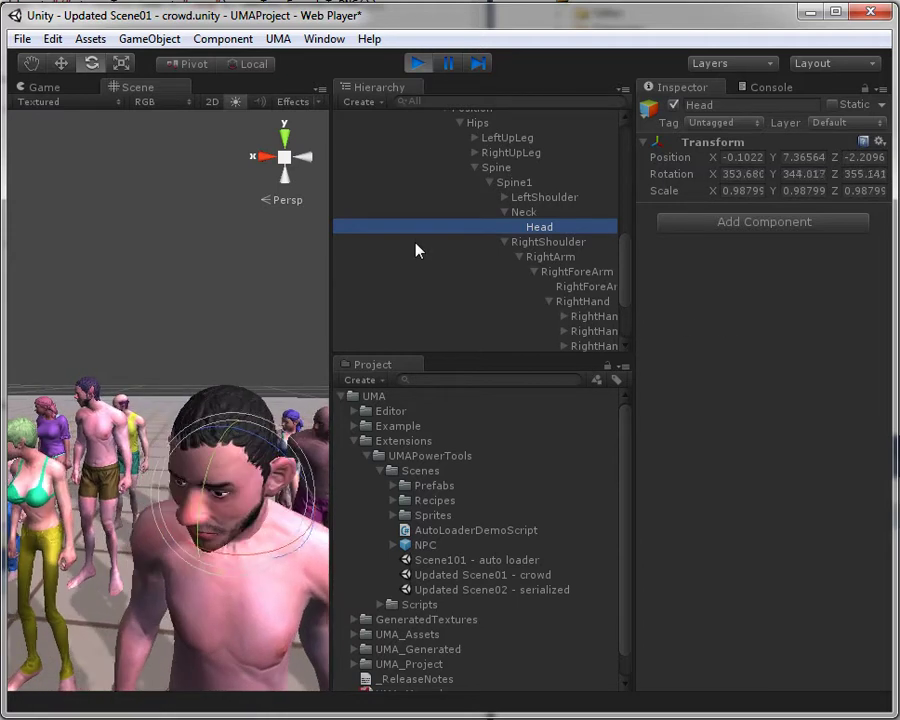
pyautogui.scroll(-2, 417, 250)
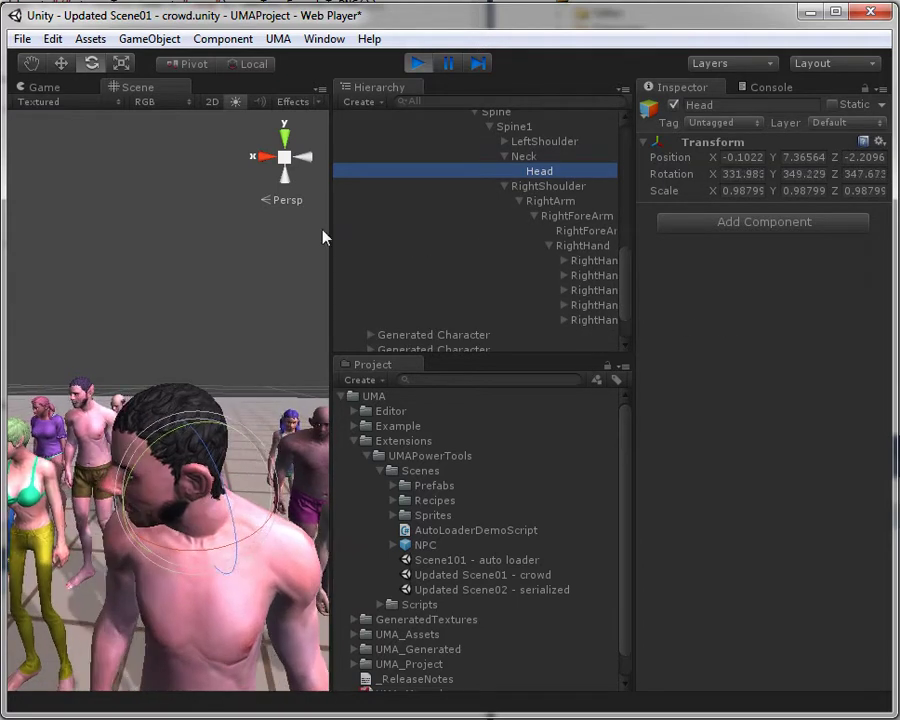
pyautogui.moveTo(331, 230); pyautogui.dragTo(237, 228)
pyautogui.click(537, 231)
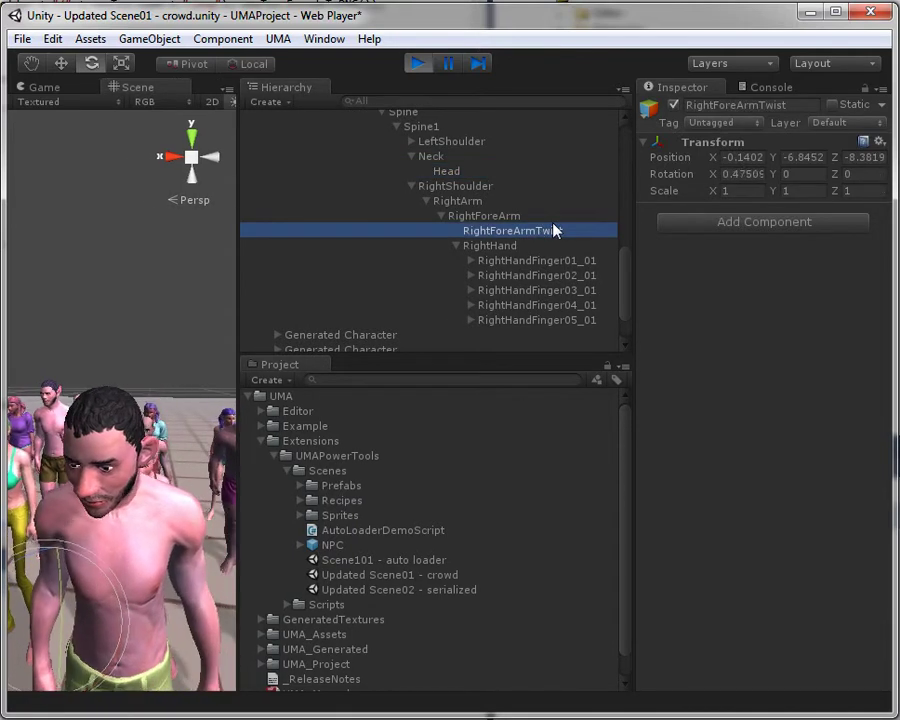
pyautogui.scroll(-2, 487, 214)
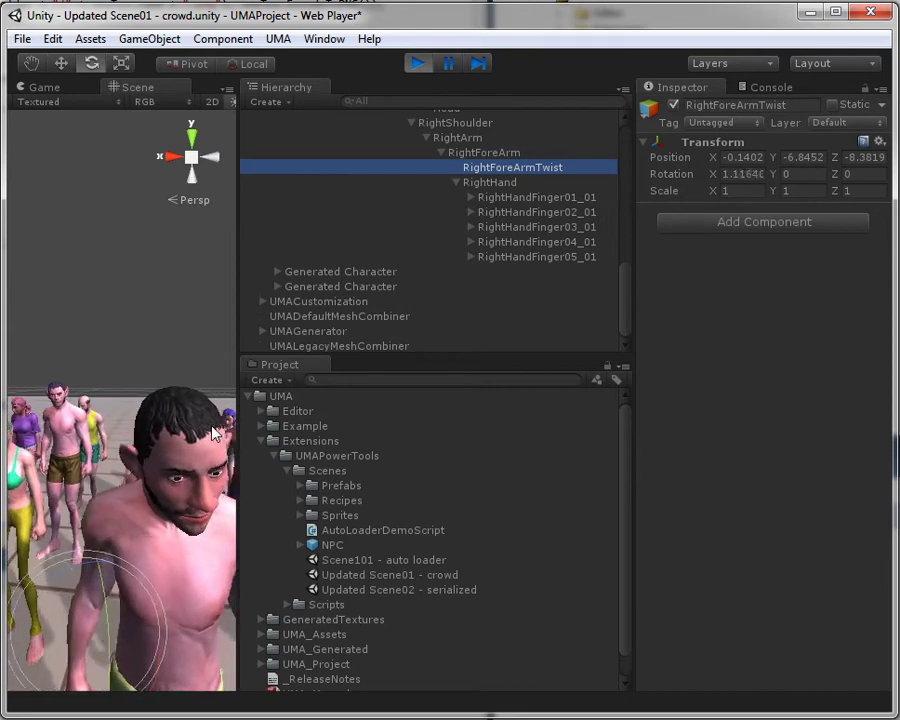
pyautogui.scroll(2, 503, 197)
pyautogui.scroll(4, 482, 220)
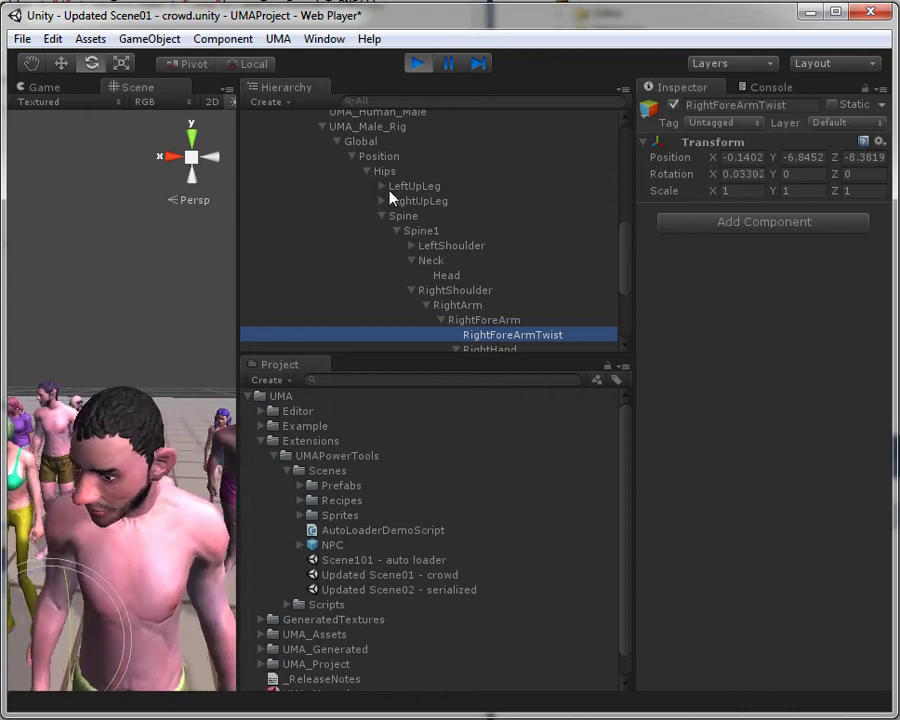
# Step: Expand the left leg and inspect LeftUpLeg, LeftLeg, LeftFoot and LeftToeBase
pyautogui.click(381, 186)
pyautogui.click(397, 201)
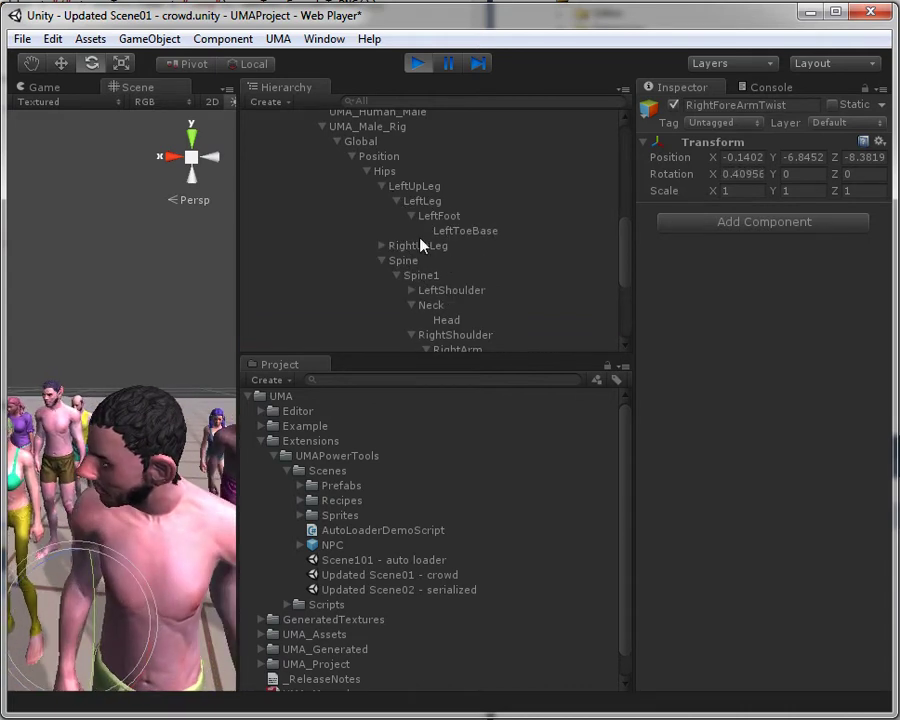
pyautogui.click(412, 188)
pyautogui.click(438, 203)
pyautogui.click(459, 221)
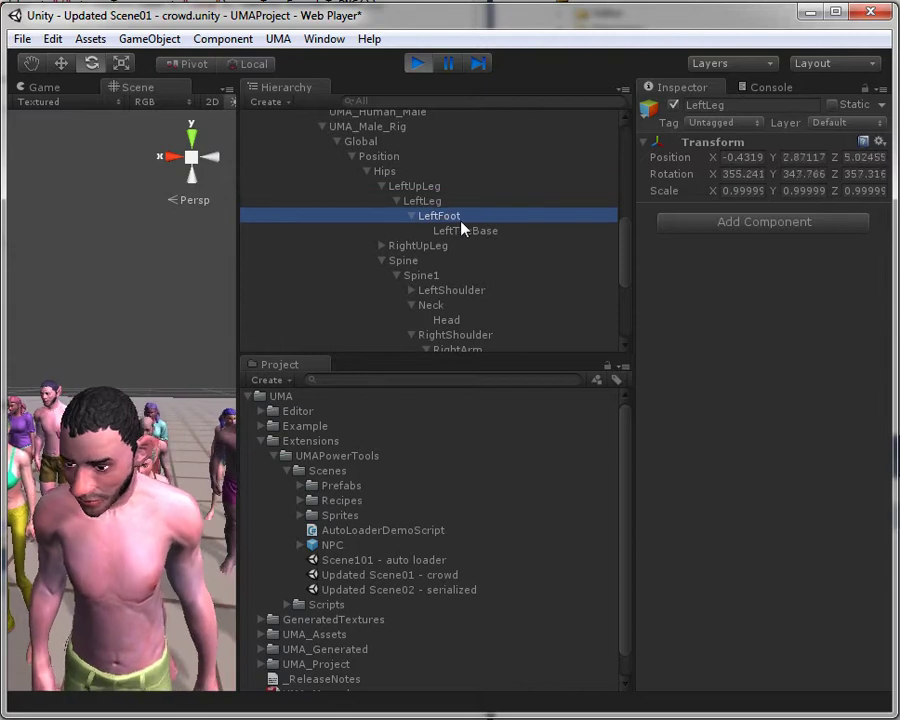
pyautogui.click(488, 232)
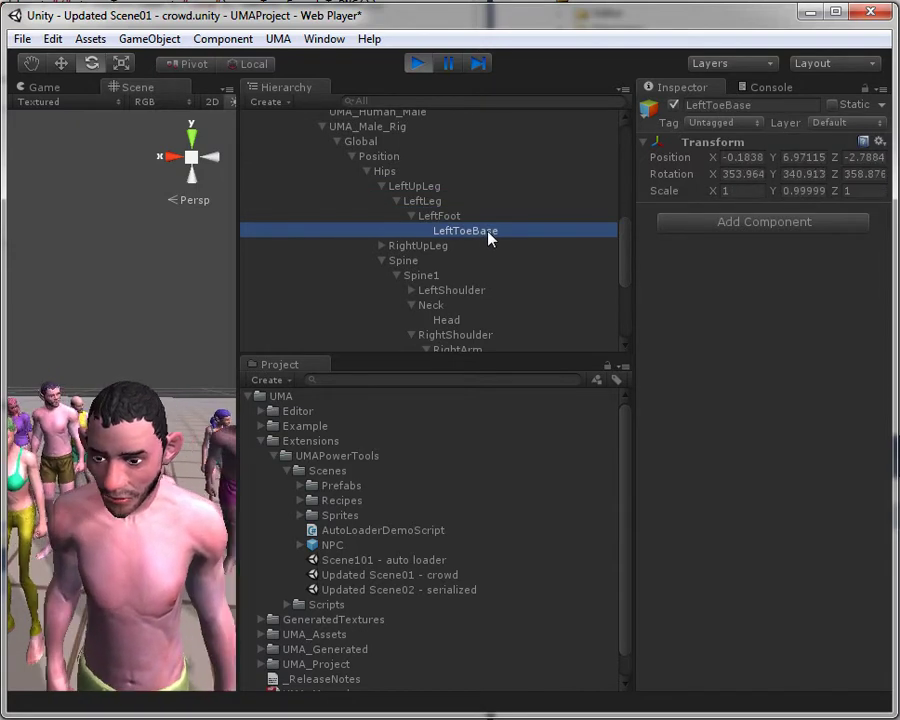
# Step: Collapse UMA_Human_Male(Clone) and the Generated Character in the Hierarchy
pyautogui.scroll(-5, 415, 230)
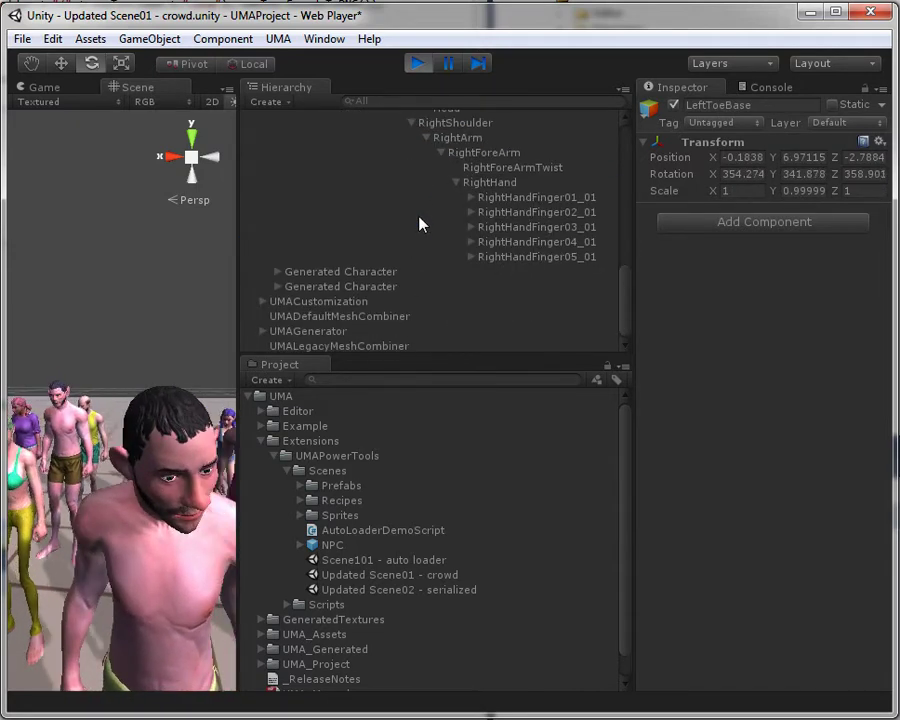
pyautogui.scroll(5, 418, 232)
pyautogui.scroll(3, 330, 145)
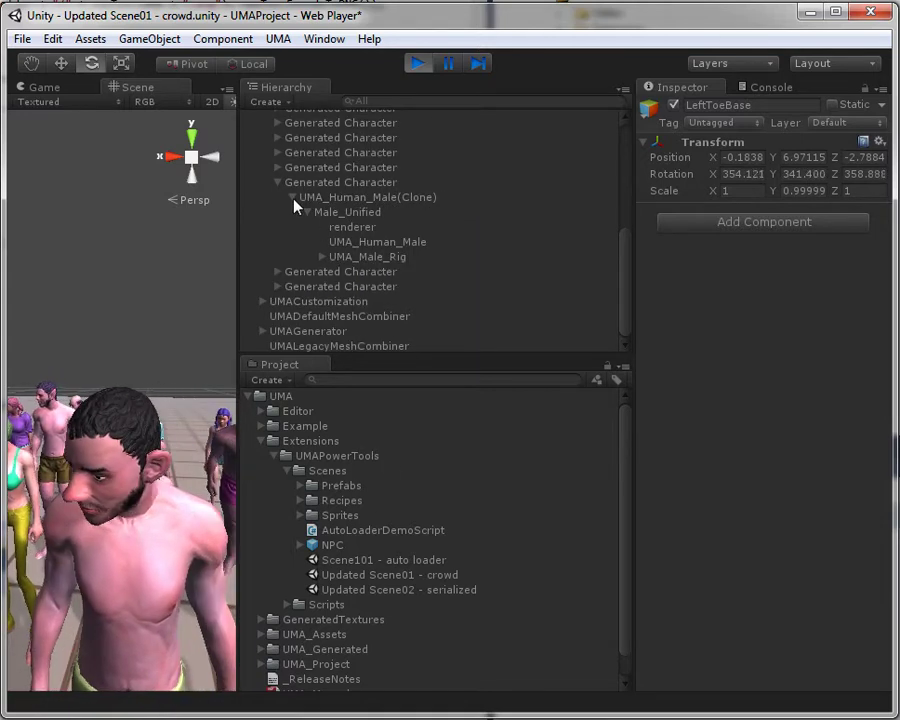
pyautogui.click(293, 199)
pyautogui.click(279, 242)
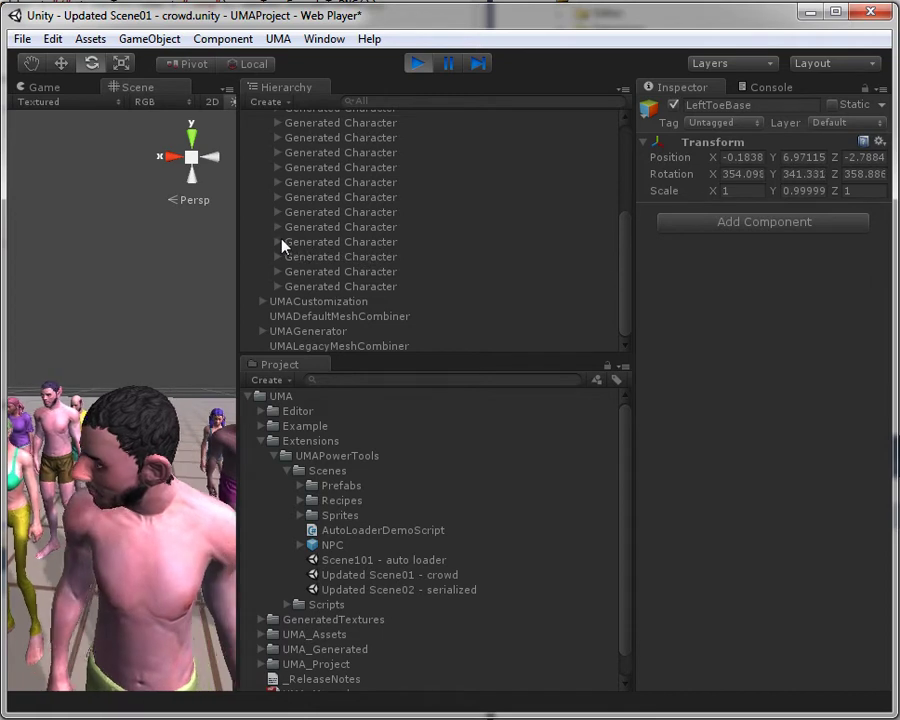
# Step: Show the UMAGenerator's threaded settings, widen the Scene view, and exit Play mode
pyautogui.click(322, 332)
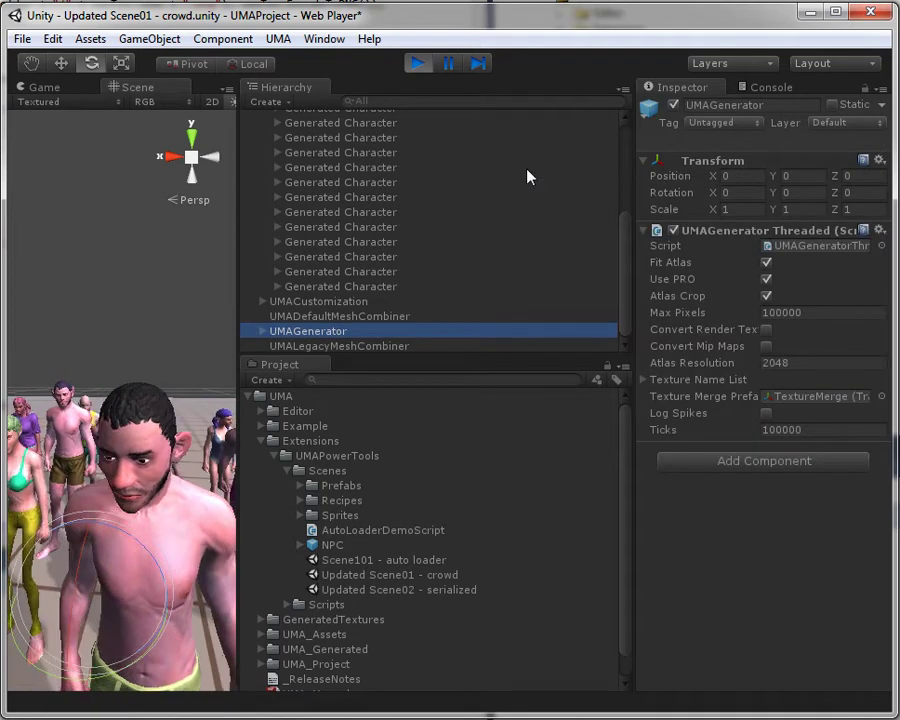
pyautogui.moveTo(235, 290); pyautogui.dragTo(415, 288)
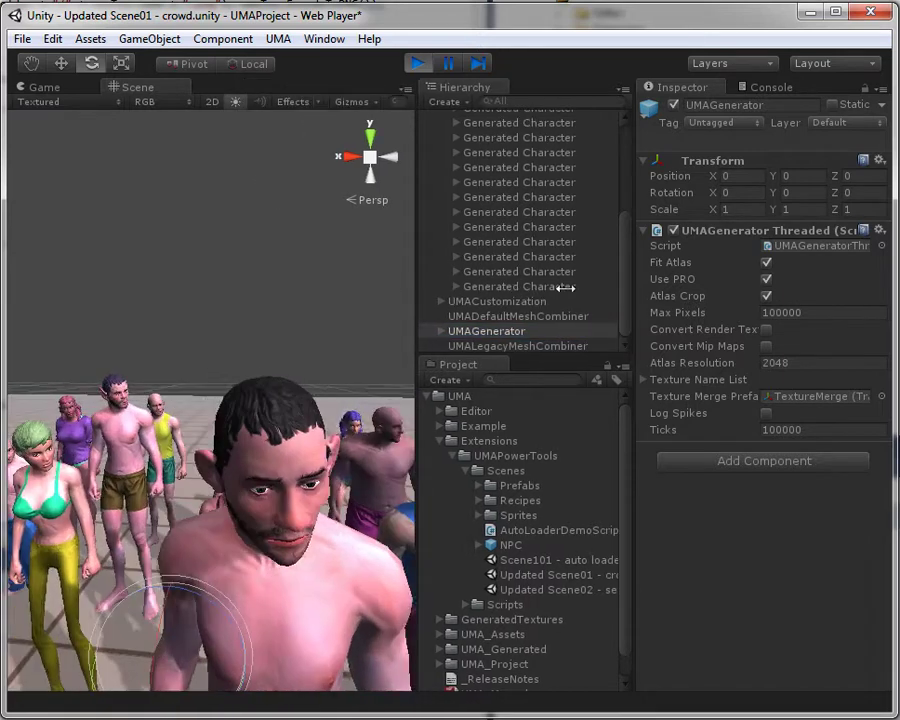
pyautogui.click(418, 66)
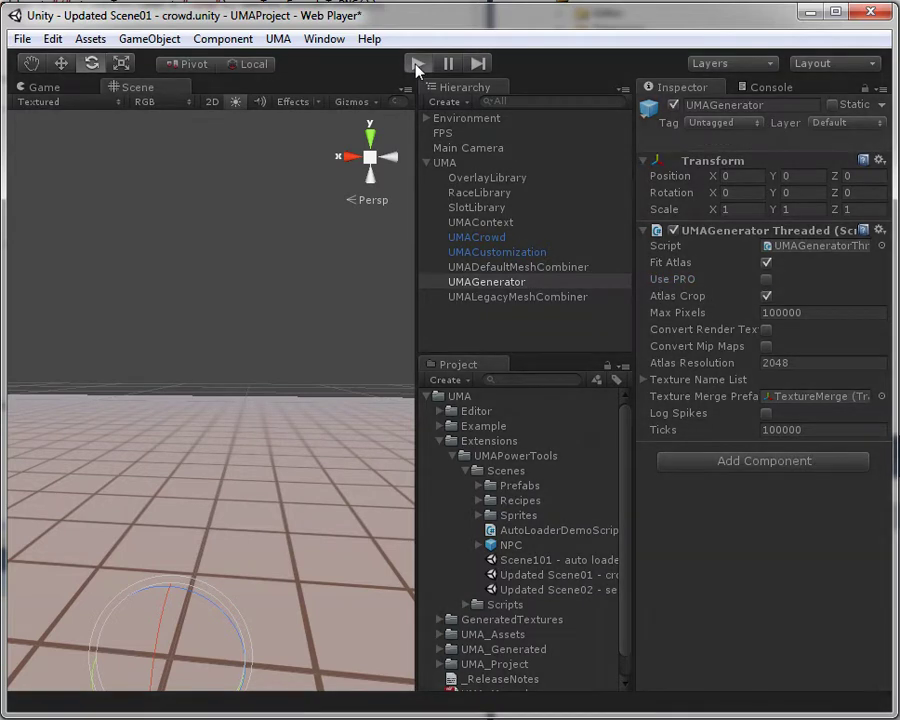
# Step: Enter Play mode to regenerate the crowd and view it in the Scene view
pyautogui.click(418, 66)
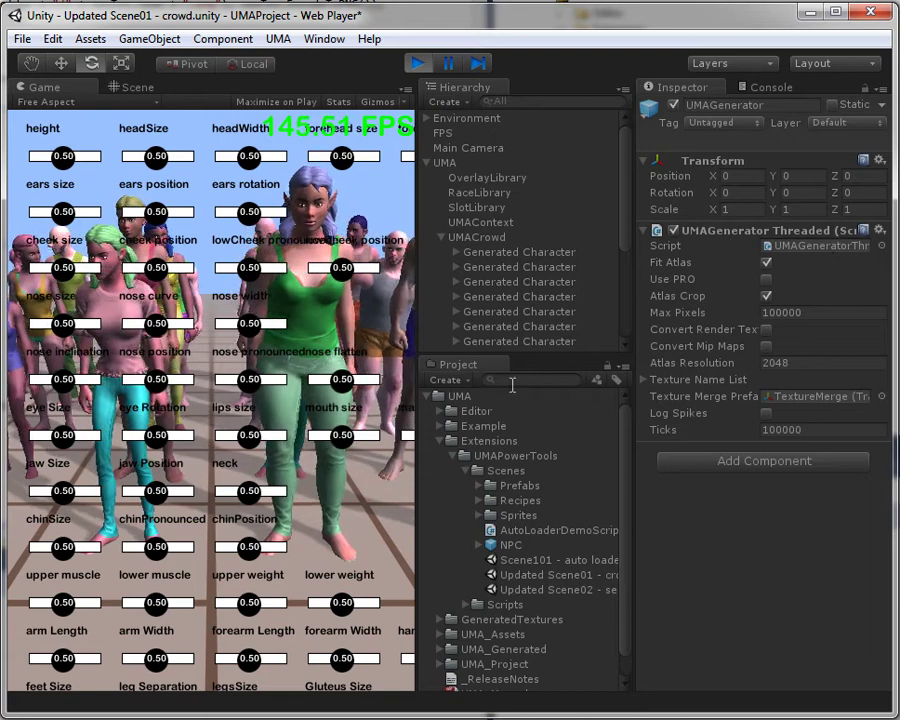
pyautogui.click(127, 88)
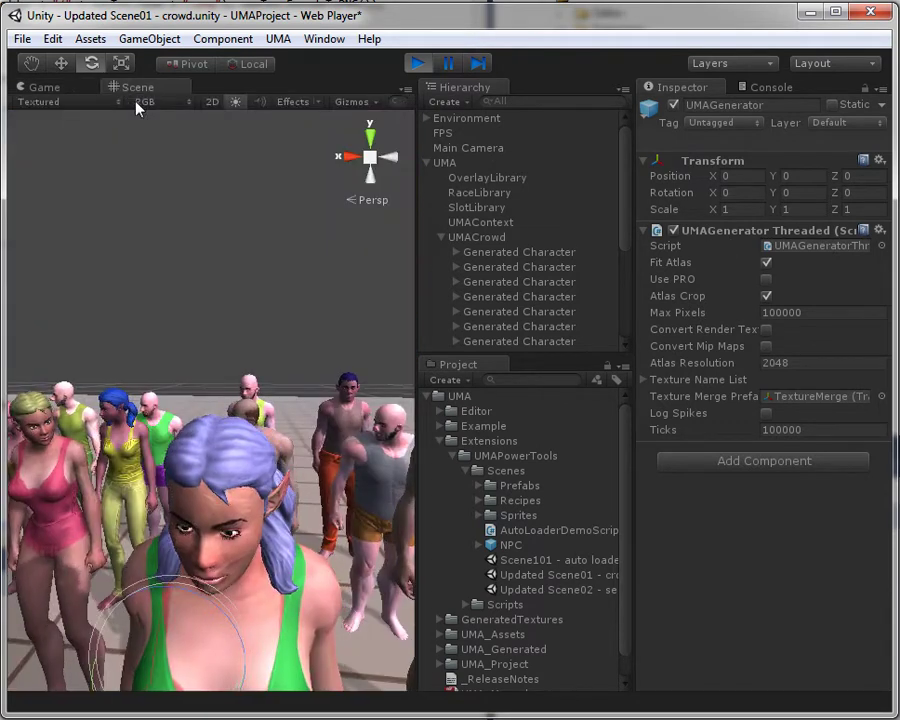
# Step: Select the woman in the green top and expand her UMA_Female_Rig from Global down to Neck
pyautogui.moveTo(338, 322)
pyautogui.keyDown('alt'); pyautogui.mouseDown()
pyautogui.moveTo(261, 362)
pyautogui.moveTo(274, 413)
pyautogui.mouseUp(); pyautogui.keyUp('alt')
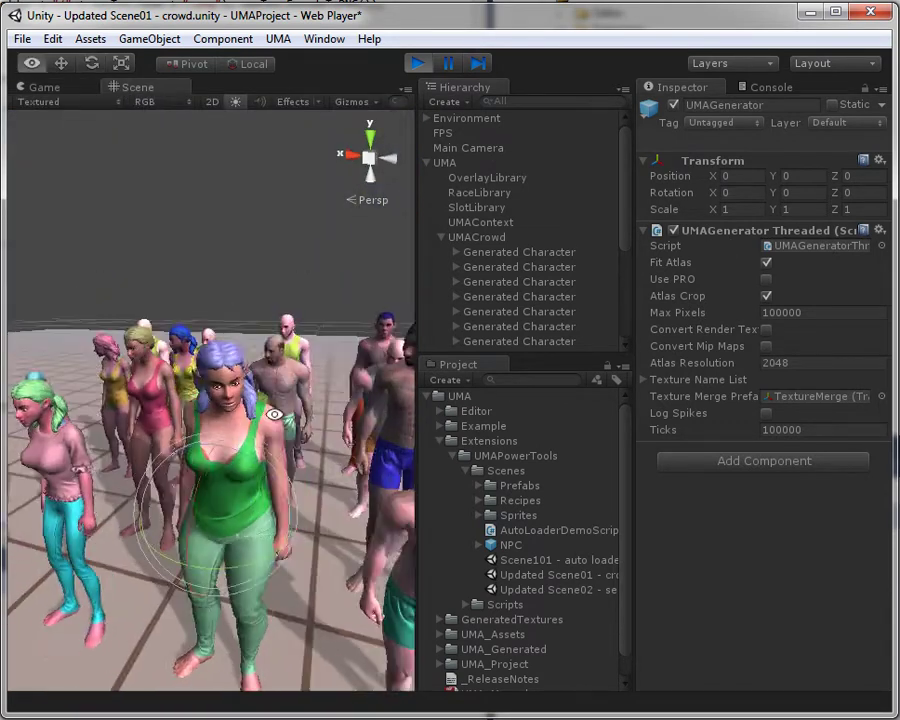
pyautogui.click(240, 470)
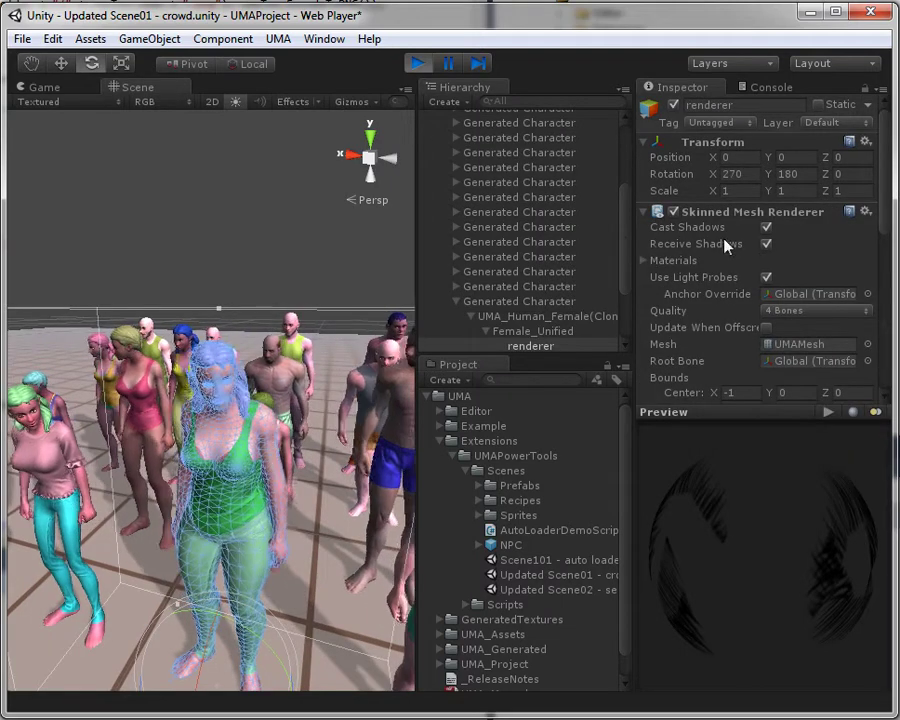
pyautogui.scroll(-3, 525, 295)
pyautogui.click(500, 257)
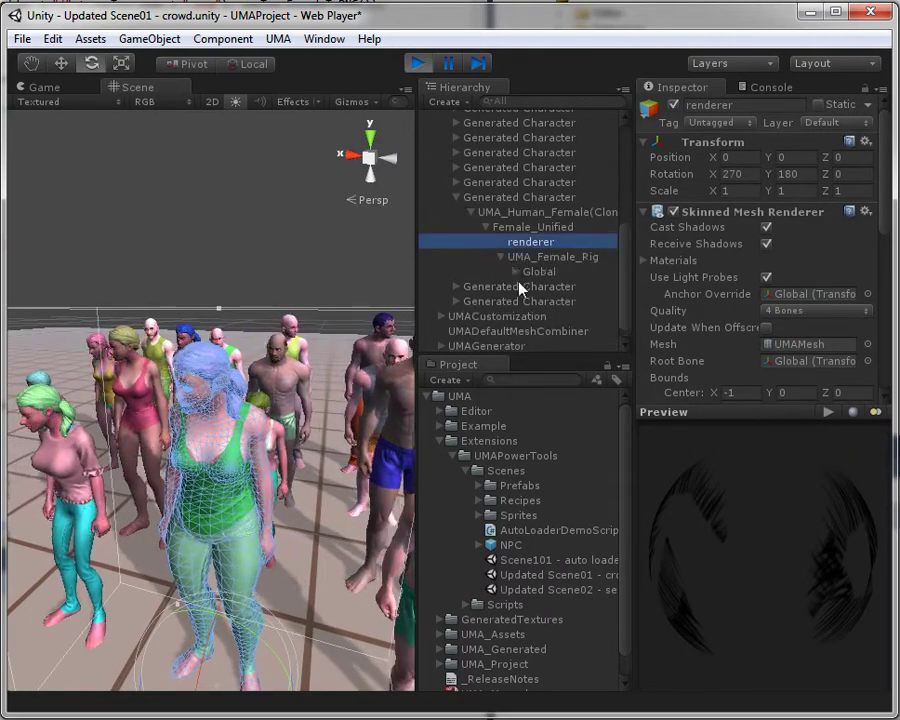
pyautogui.click(530, 286)
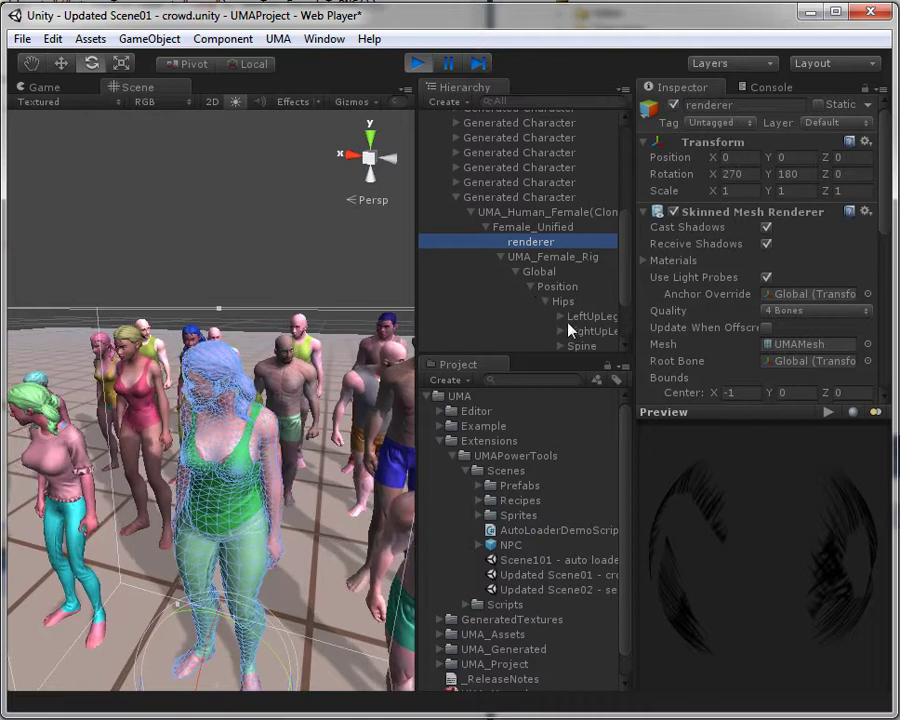
pyautogui.scroll(-2, 569, 328)
pyautogui.click(561, 290)
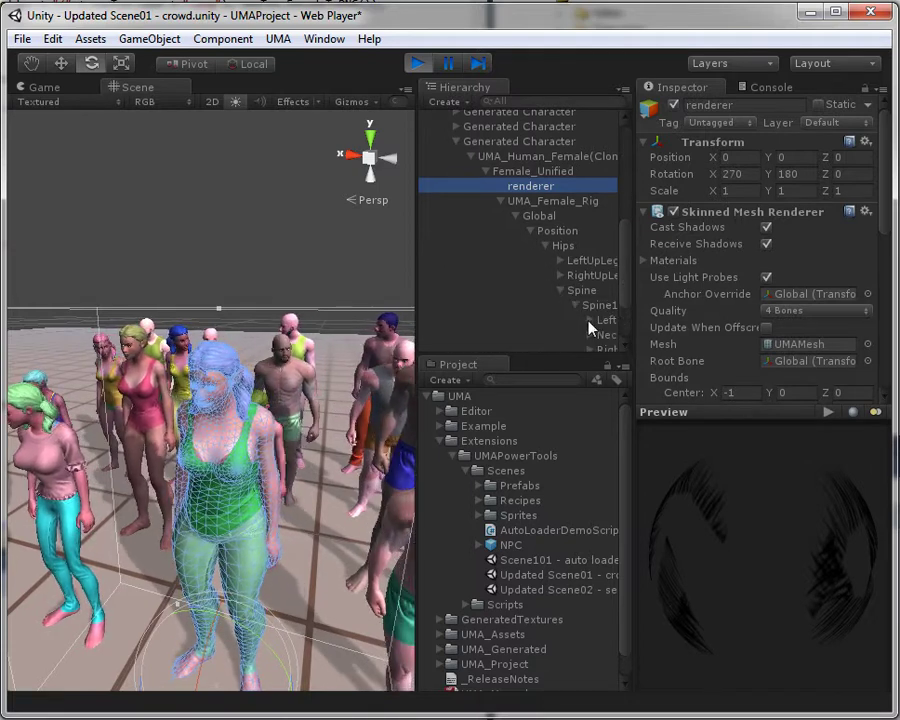
pyautogui.click(591, 336)
pyautogui.scroll(-3, 595, 340)
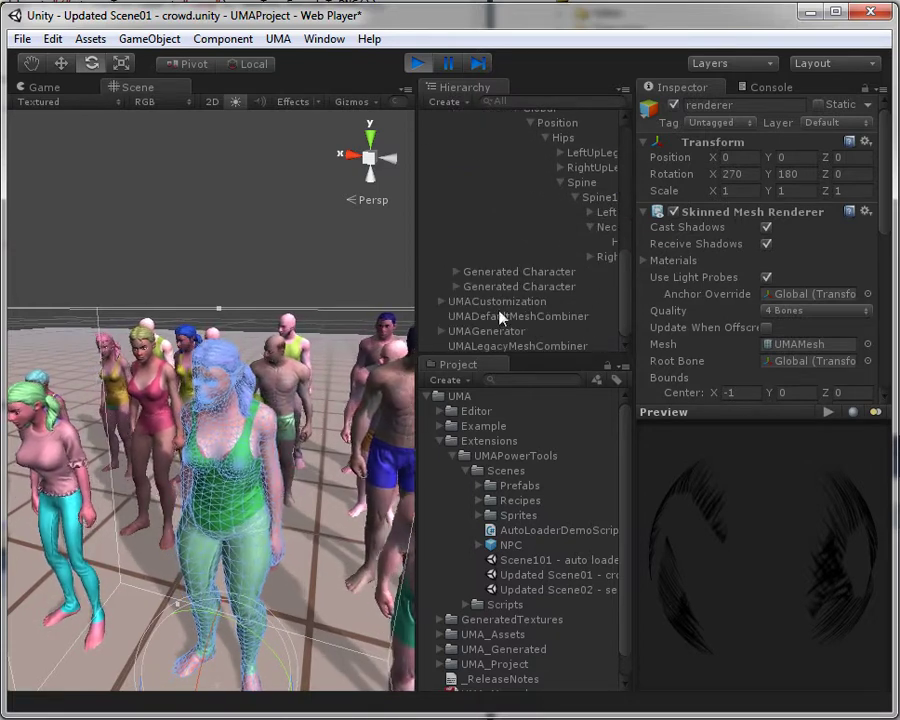
# Step: Select the second Generated Character, reselect the green-top woman, and select other crowd characters
pyautogui.click(430, 287)
pyautogui.moveTo(416, 287); pyautogui.dragTo(352, 289)
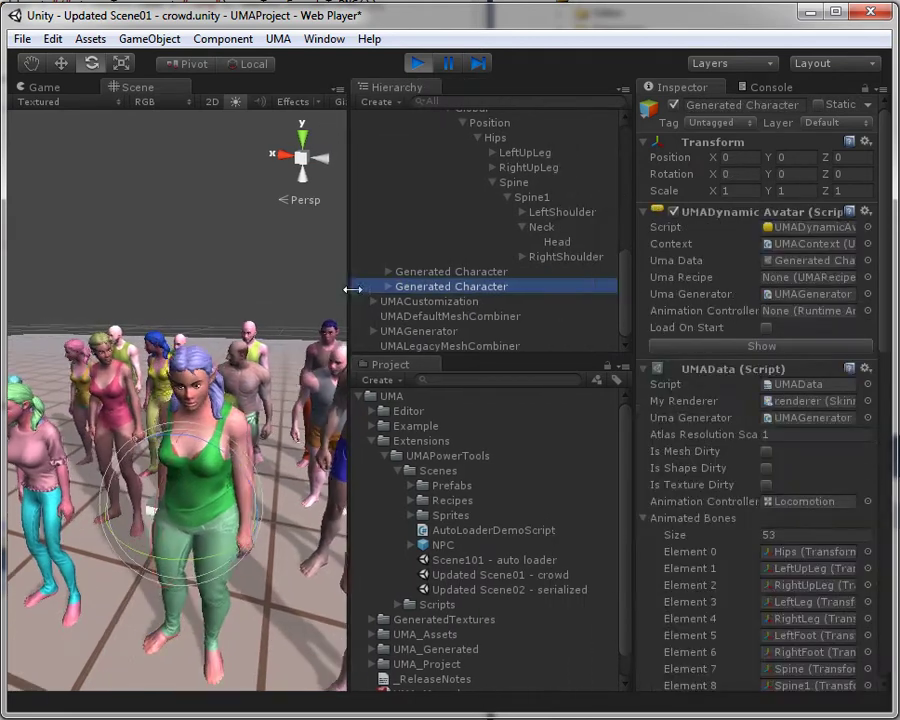
pyautogui.click(201, 446)
pyautogui.moveTo(216, 394)
pyautogui.keyDown('alt'); pyautogui.mouseDown()
pyautogui.moveTo(301, 310)
pyautogui.moveTo(330, 332)
pyautogui.mouseUp(); pyautogui.keyUp('alt')
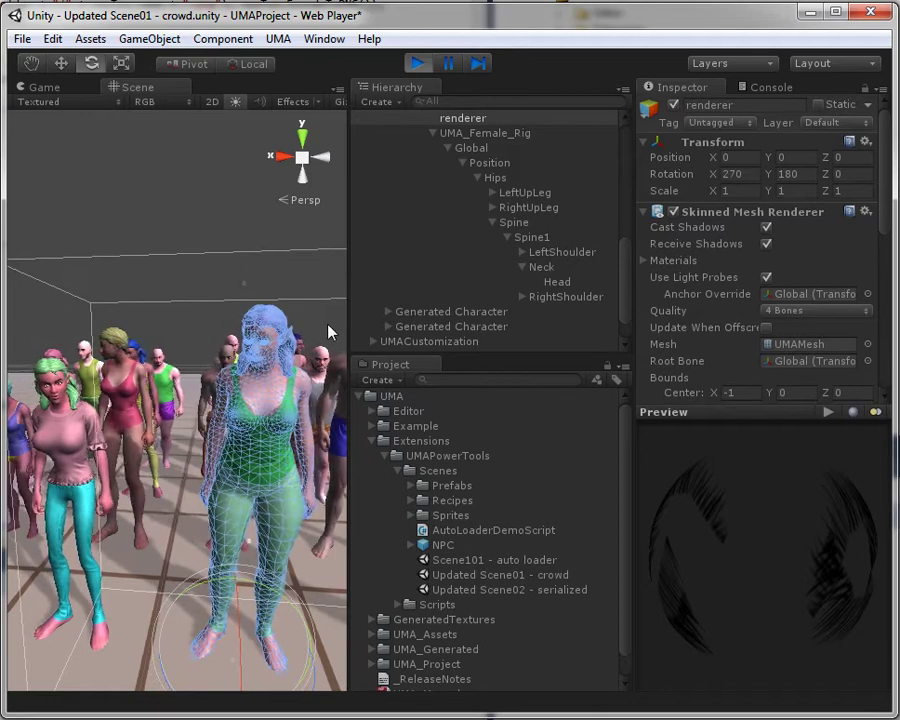
pyautogui.moveTo(195, 261); pyautogui.dragTo(174, 150)
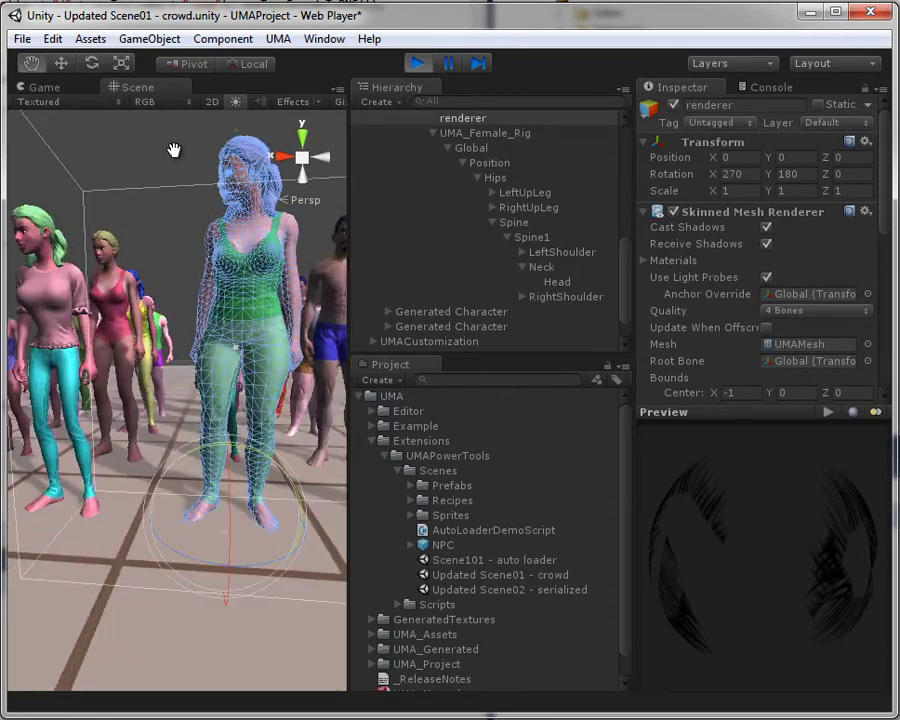
pyautogui.scroll(-2, 195, 243)
pyautogui.moveTo(195, 243)
pyautogui.keyDown('alt'); pyautogui.mouseDown()
pyautogui.moveTo(222, 345)
pyautogui.moveTo(287, 297)
pyautogui.mouseUp(); pyautogui.keyUp('alt')
pyautogui.click(222, 345)
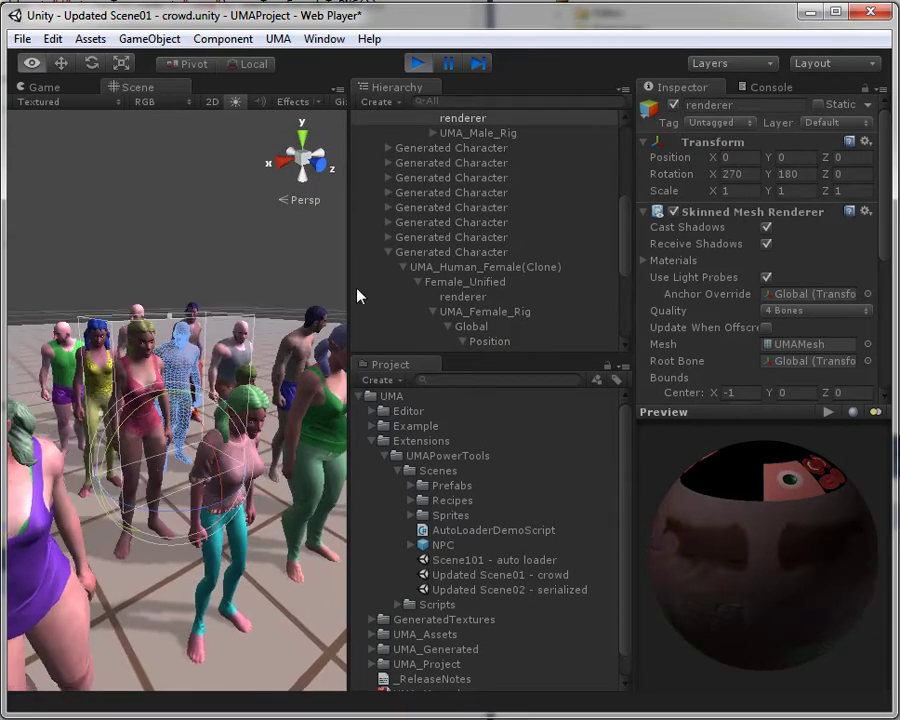
pyautogui.keyDown('alt'); pyautogui.moveTo(250, 340); pyautogui.dragTo(157, 358); pyautogui.keyUp('alt')
pyautogui.click(124, 327)
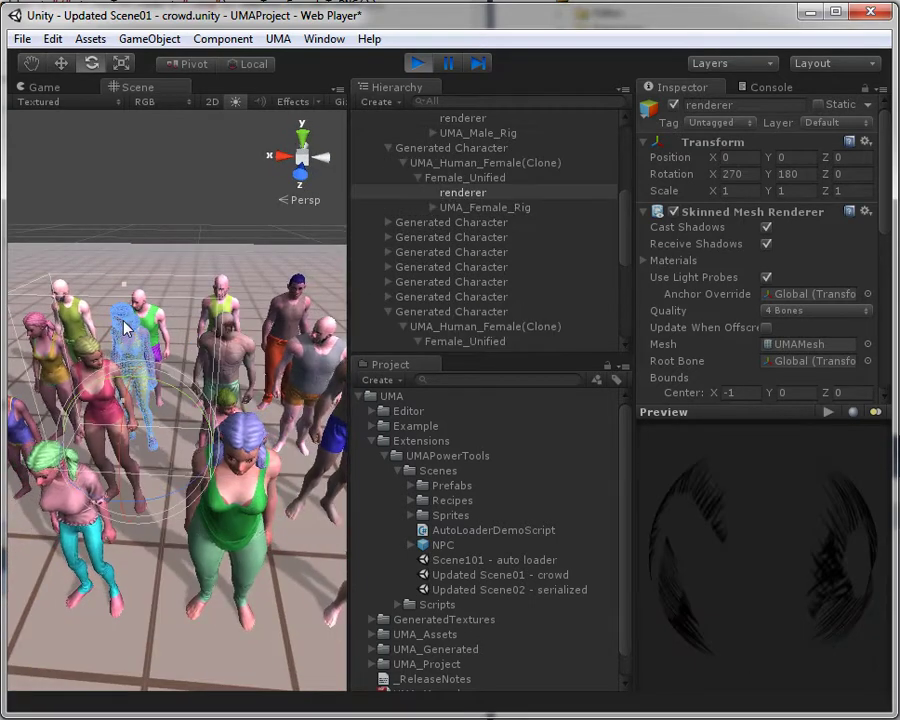